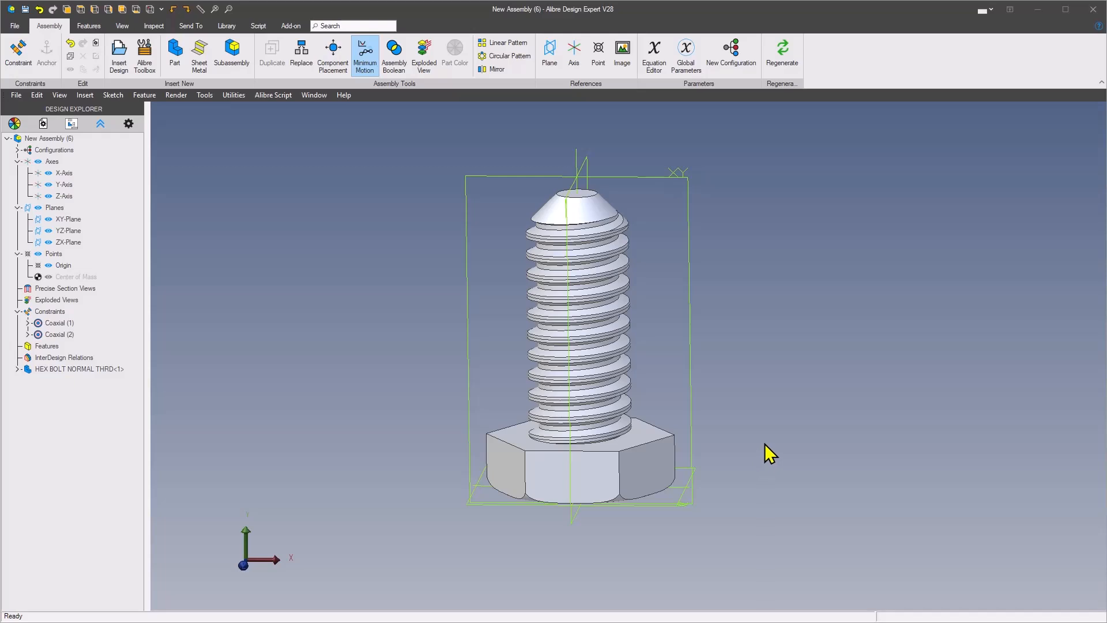
{"action": "left_click", "coordinate": [770, 445]}
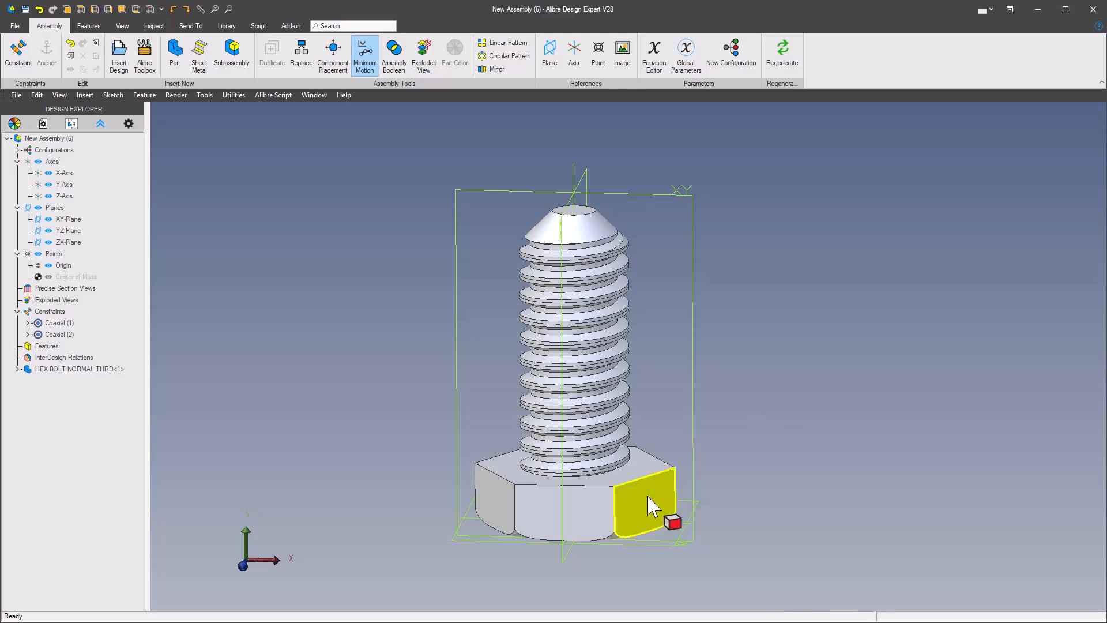
{"action": "middle_click_drag", "start_coordinate": [666, 495], "coordinate": [665, 491]}
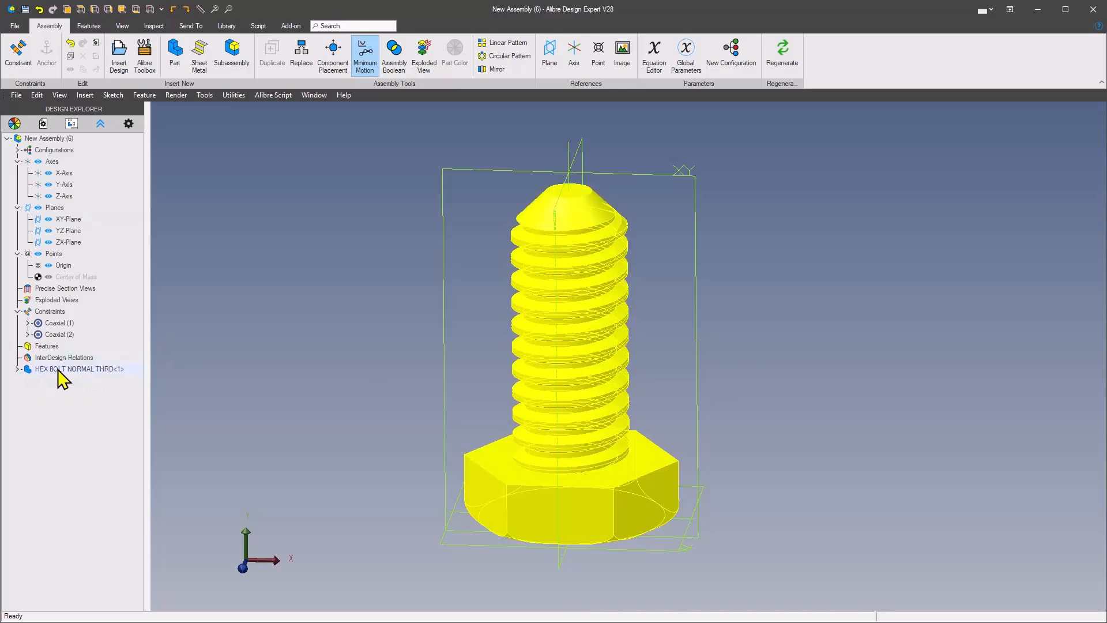
{"action": "left_click", "coordinate": [16, 369]}
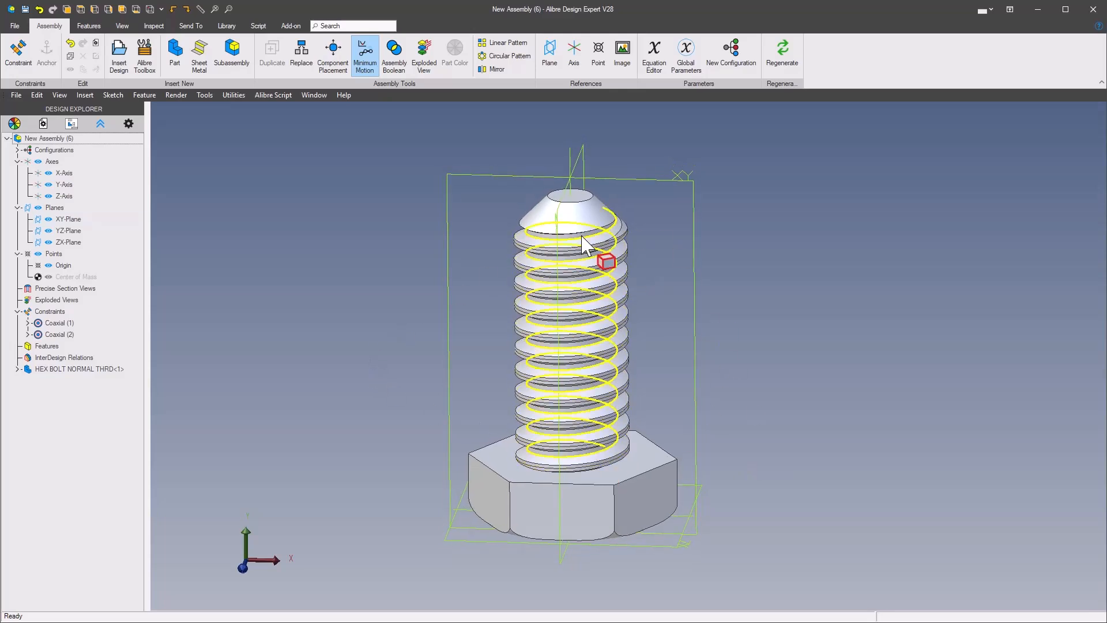
{"action": "left_click_drag", "start_coordinate": [499, 459], "coordinate": [411, 434]}
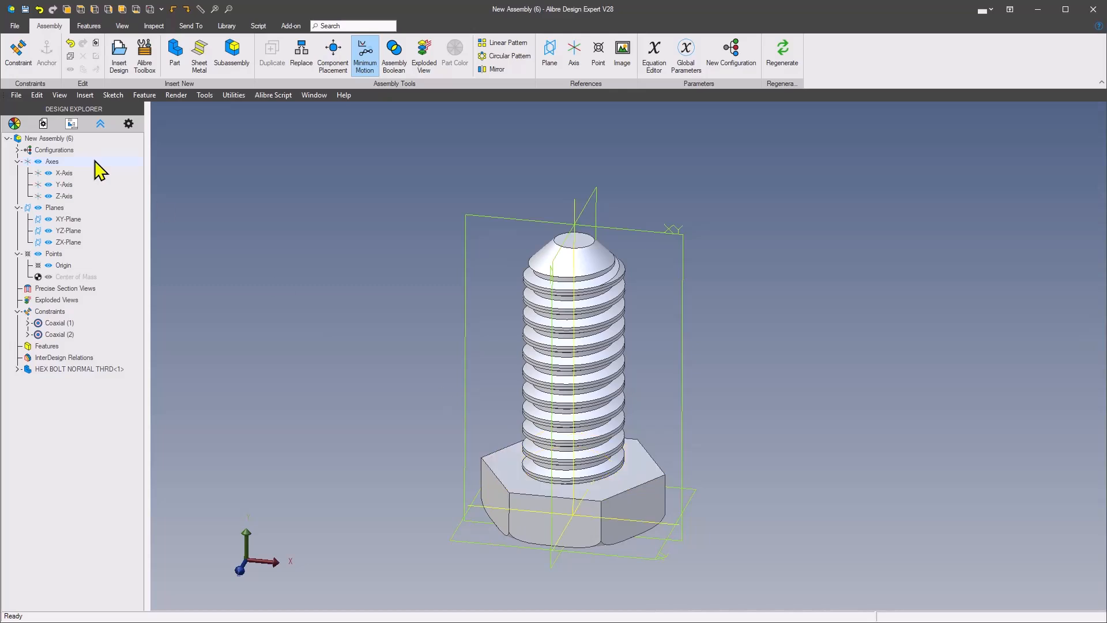
Create a new part inside the assembly and insert a plane in it, offset upward from the bolt head's upper face
{"action": "left_click", "coordinate": [85, 95]}
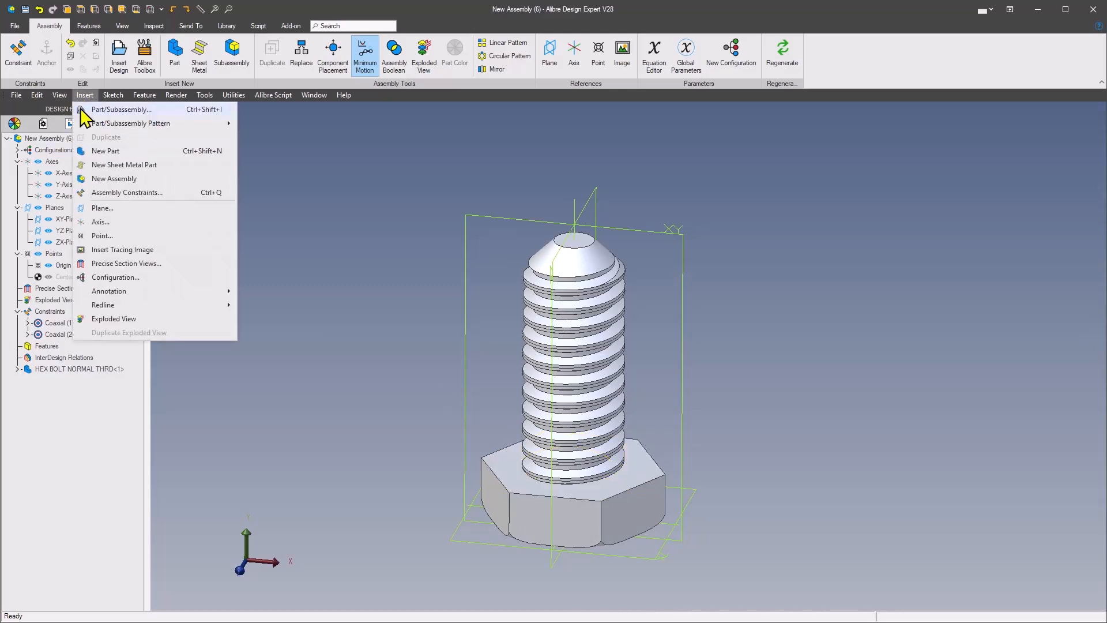
{"action": "left_click", "coordinate": [103, 153]}
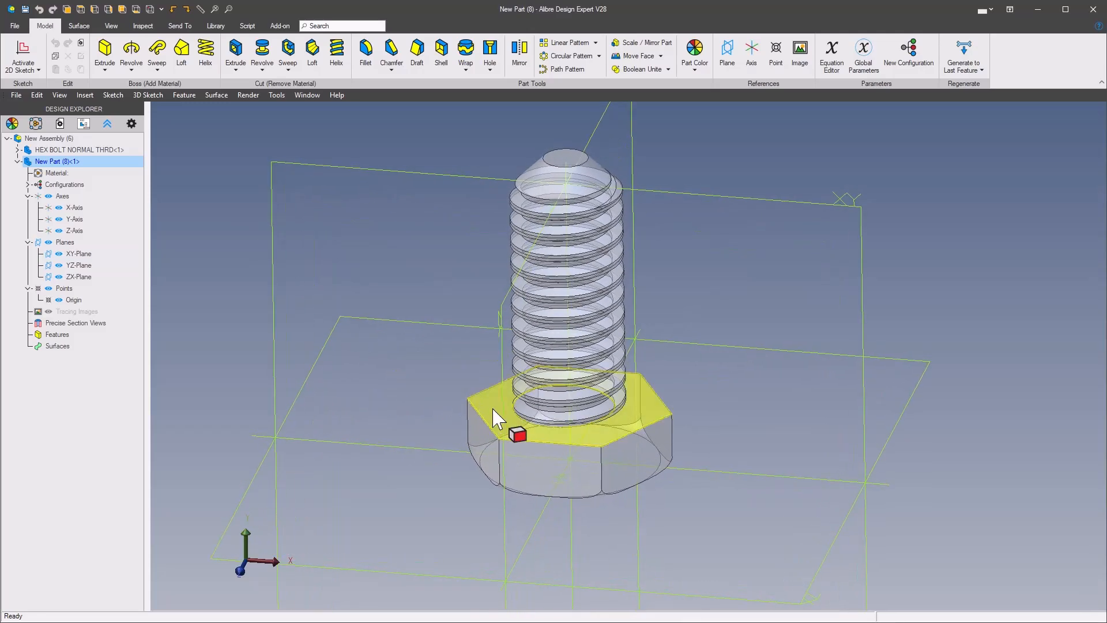
{"action": "right_click", "coordinate": [485, 401]}
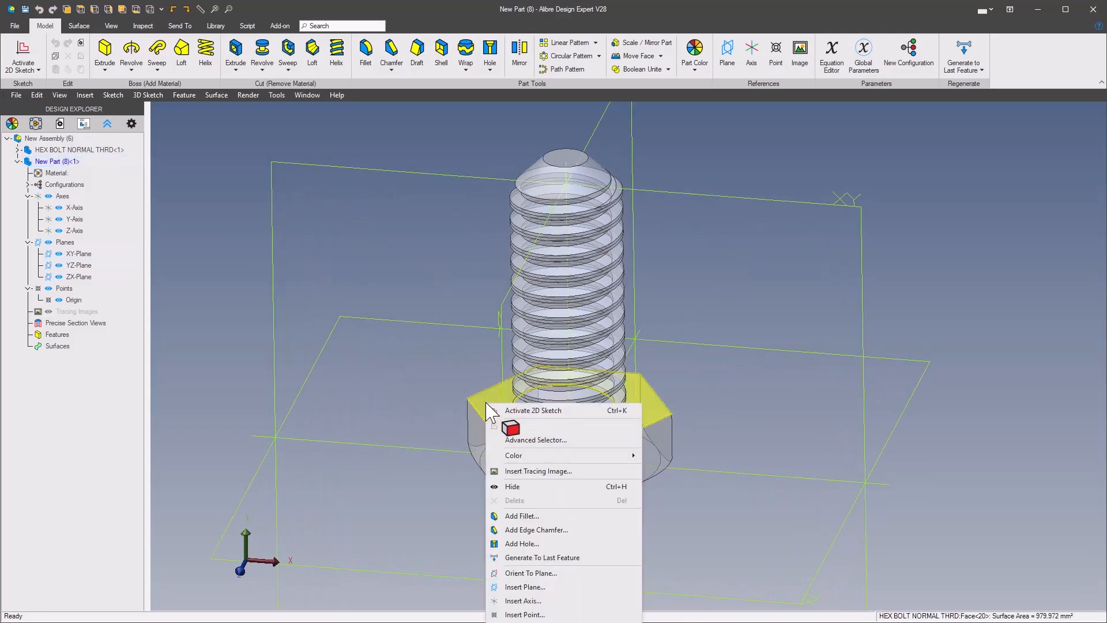
{"action": "left_click", "coordinate": [525, 587]}
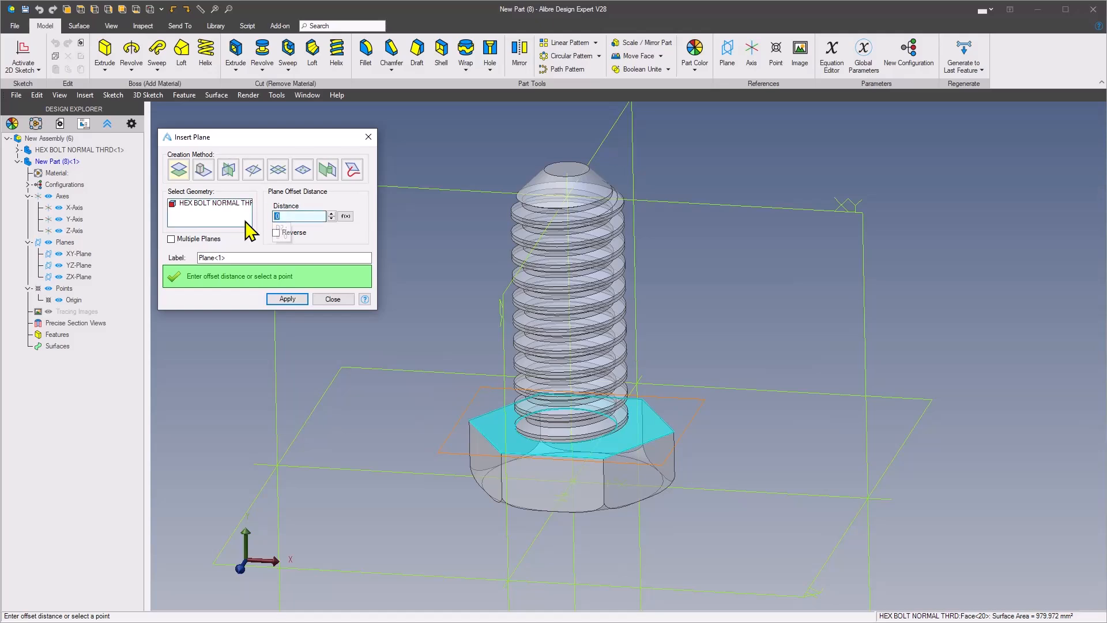
{"action": "key", "text": "Return"}
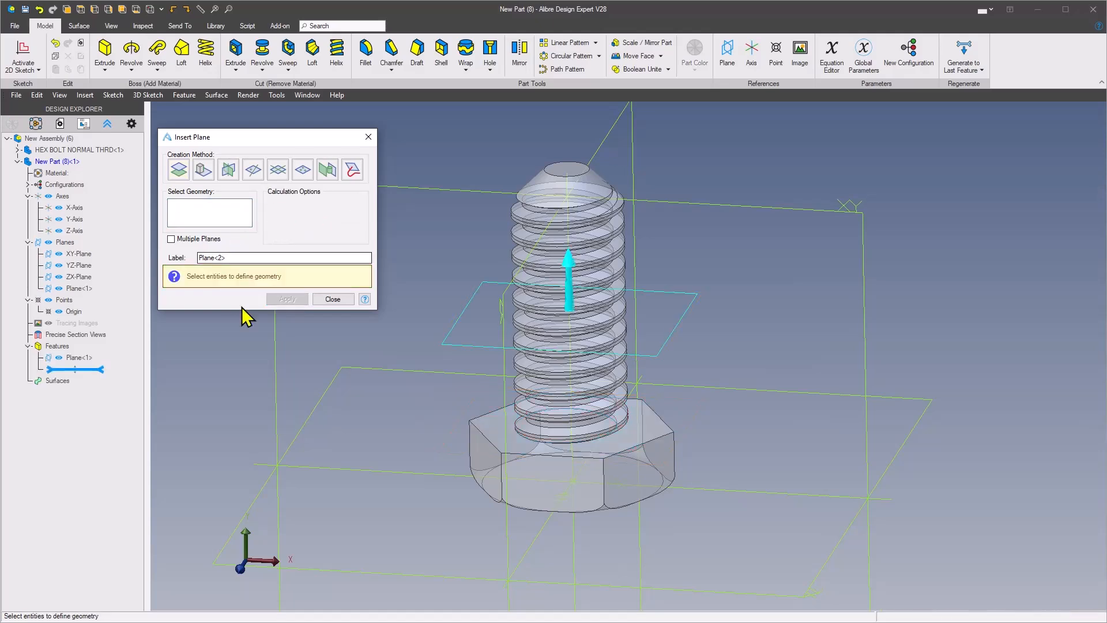
{"action": "left_click", "coordinate": [331, 299]}
Start a sketch on the offset plane and project the bolt head's upper face into it, maintaining association to the source entity
{"action": "left_click", "coordinate": [459, 316]}
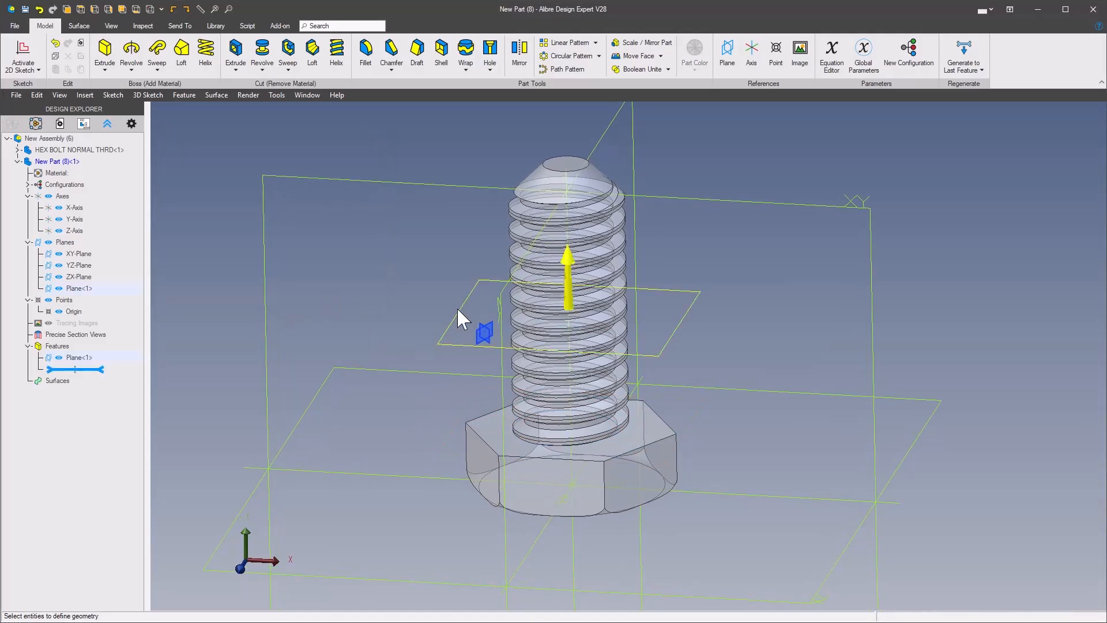
{"action": "right_click", "coordinate": [458, 310]}
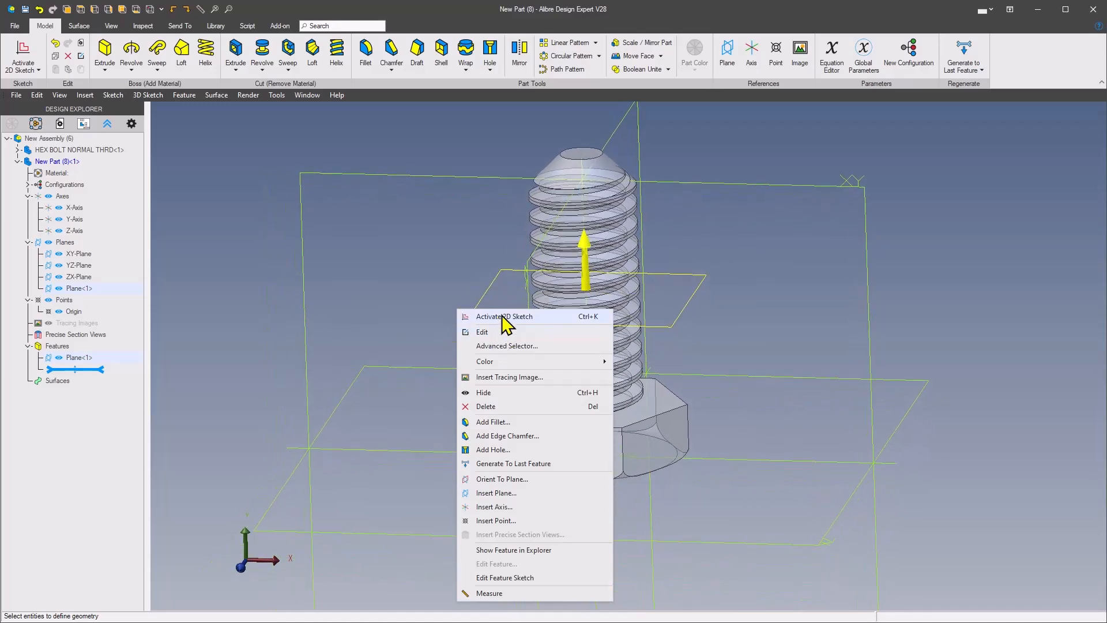
{"action": "left_click", "coordinate": [504, 317]}
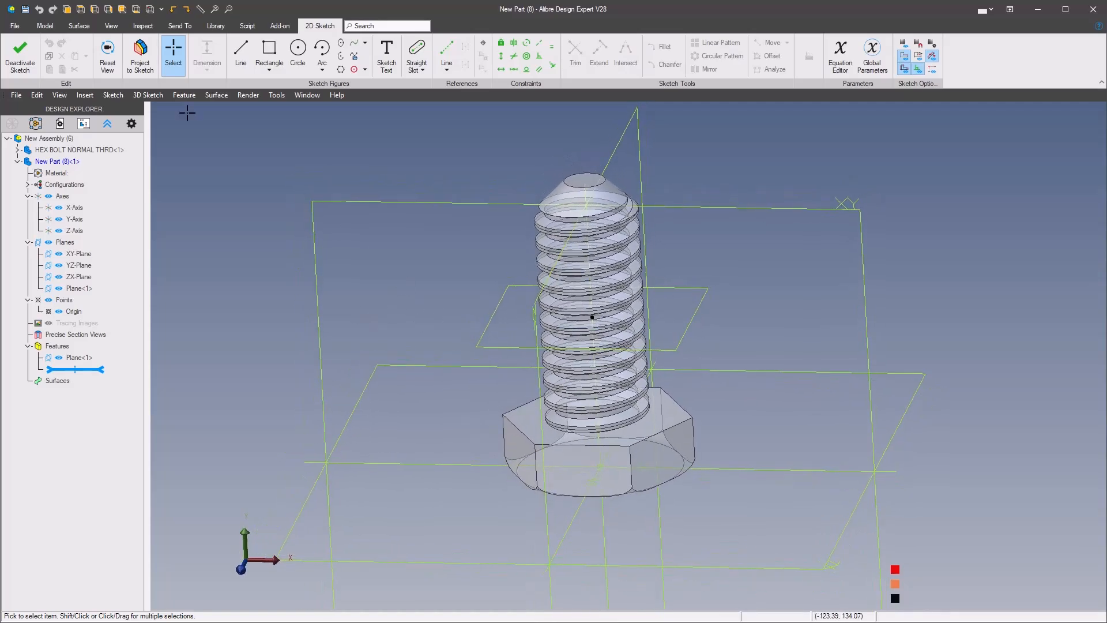
{"action": "left_click", "coordinate": [140, 53]}
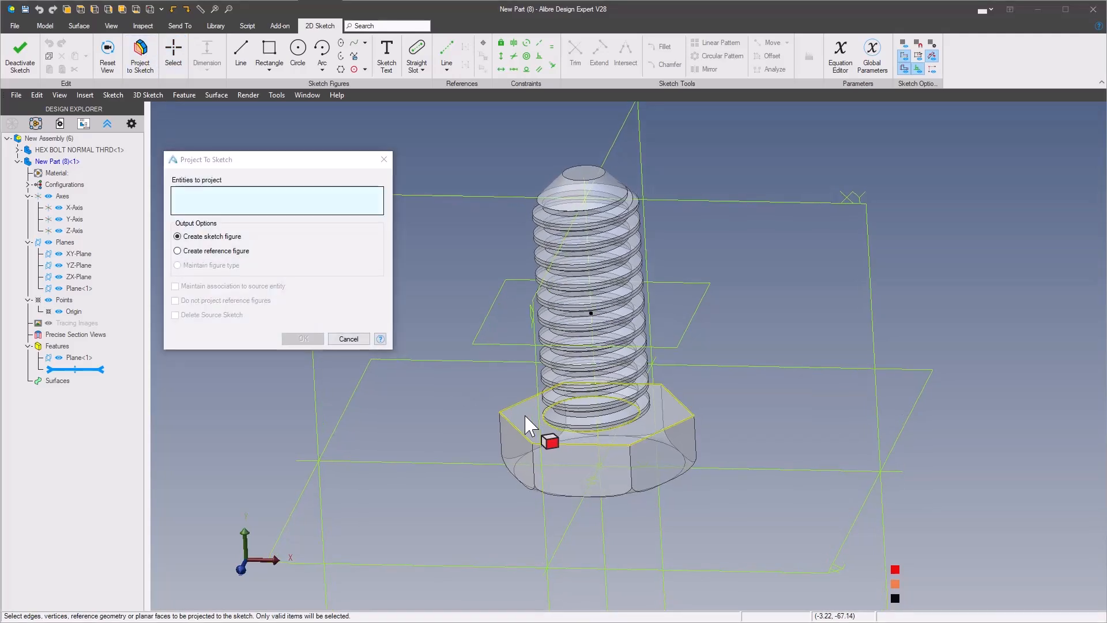
{"action": "left_click", "coordinate": [531, 432]}
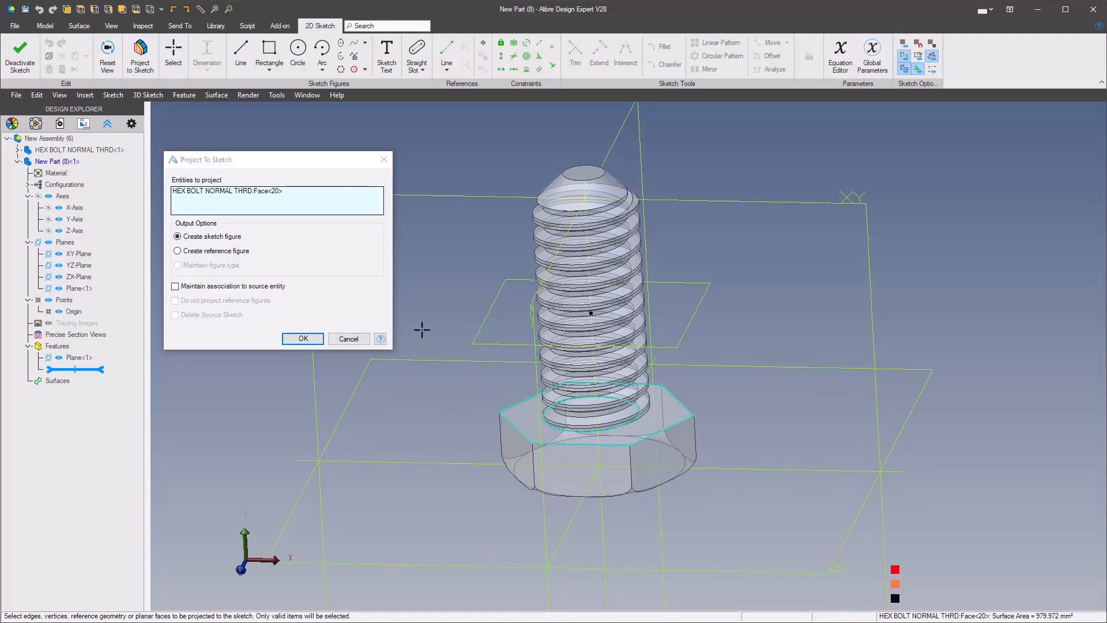
{"action": "left_click", "coordinate": [175, 286]}
{"action": "left_click", "coordinate": [307, 338]}
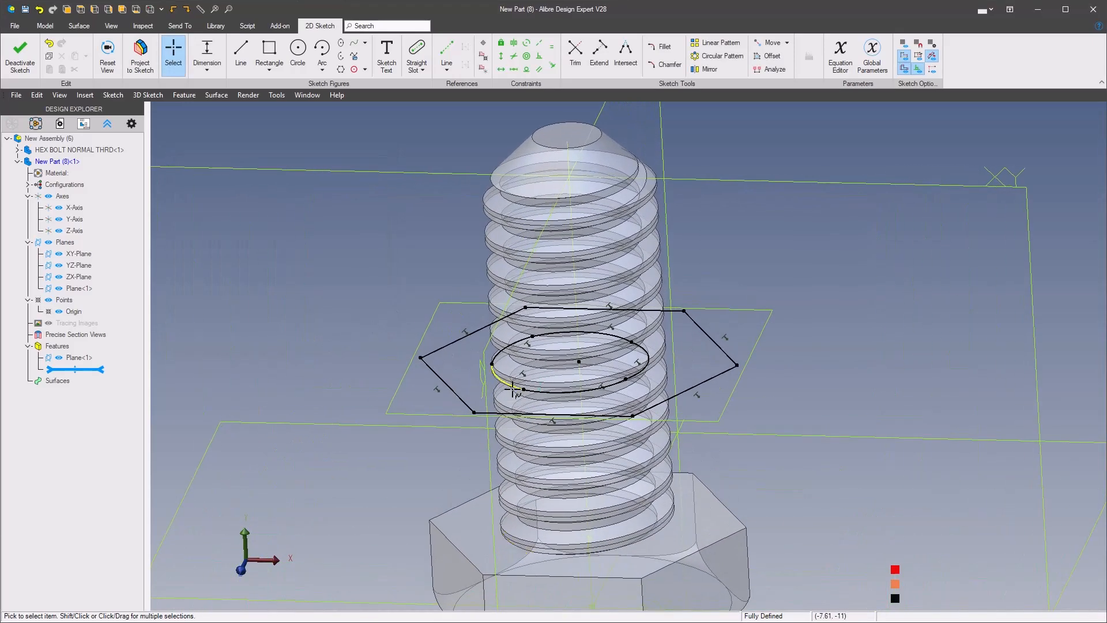
Delete the projected inner circle from the sketch and draw an 18 mm diameter circle at the hexagon's centre
{"action": "right_click", "coordinate": [507, 385]}
{"action": "left_click", "coordinate": [562, 423]}
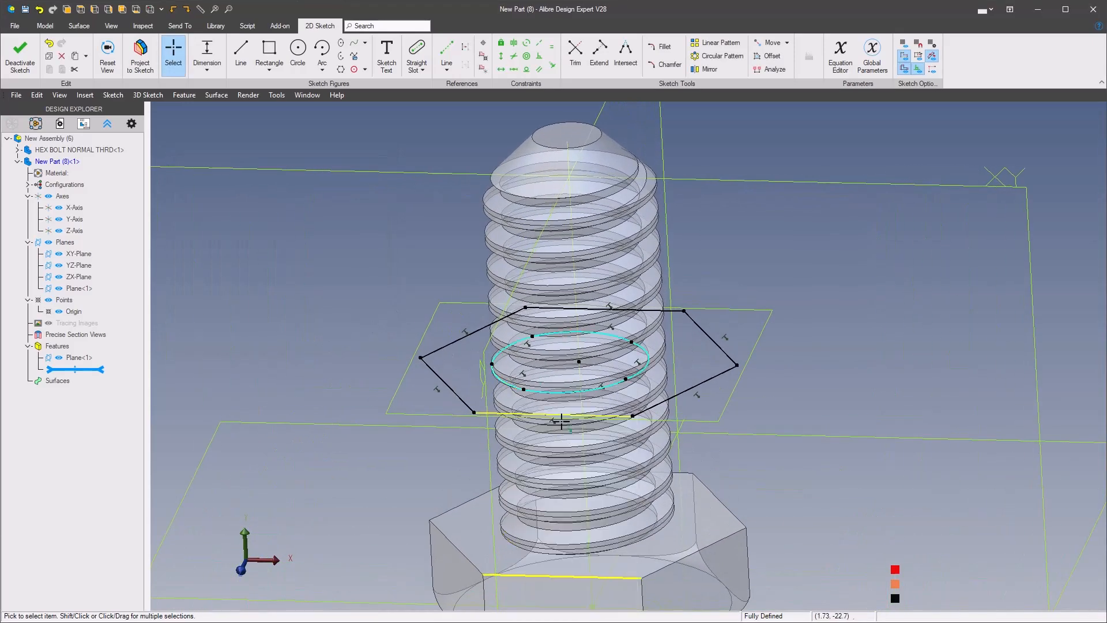
{"action": "right_click", "coordinate": [388, 303]}
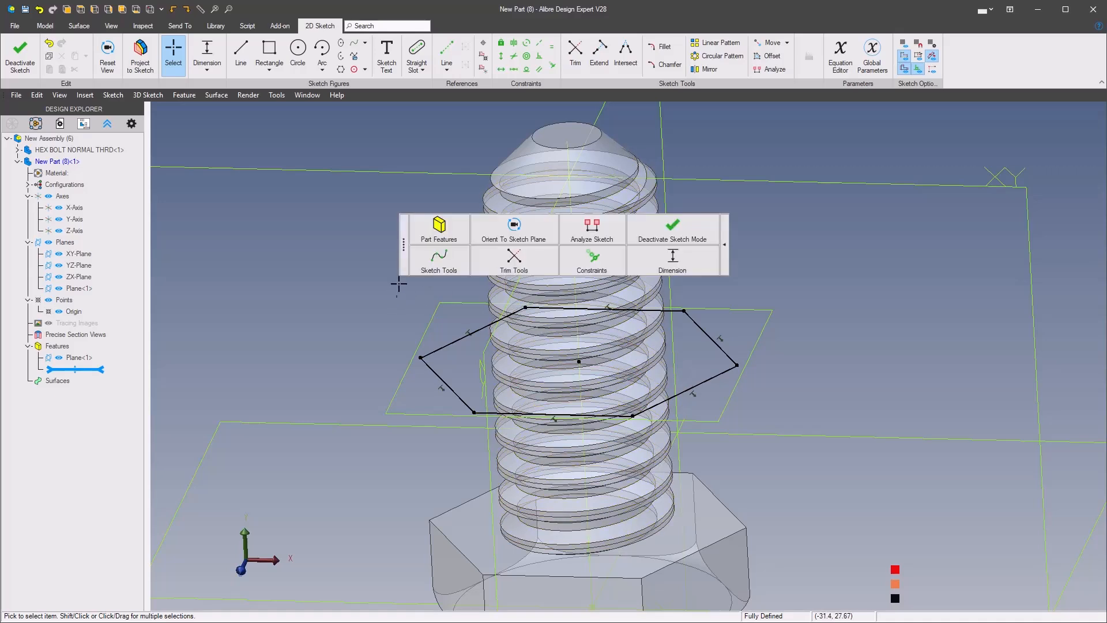
{"action": "mouse_move", "coordinate": [432, 264]}
{"action": "left_click", "coordinate": [343, 294]}
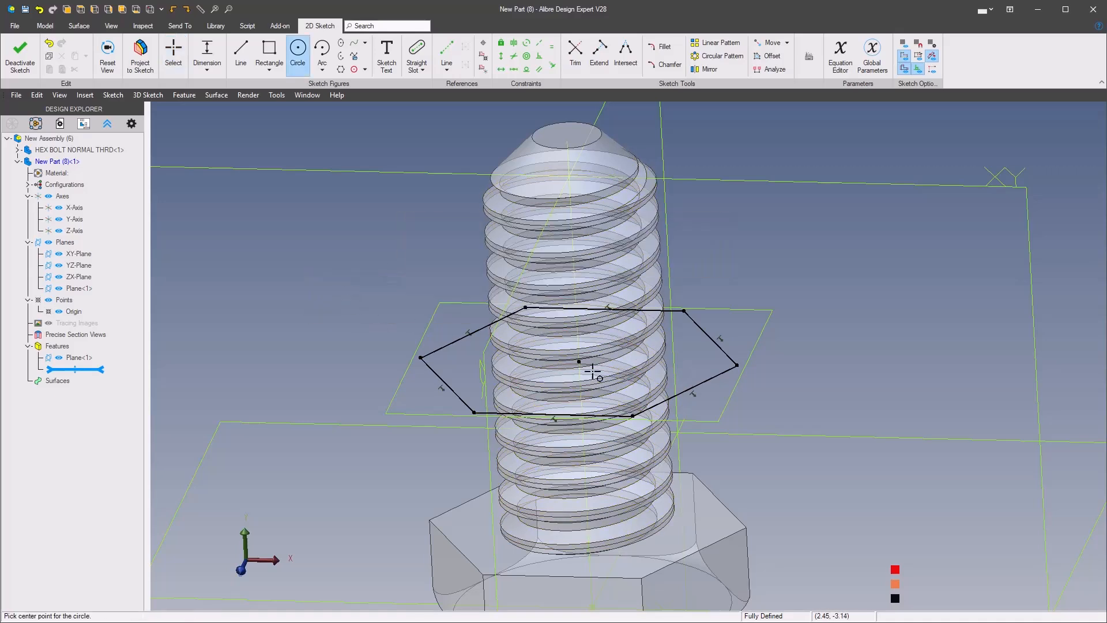
{"action": "left_click", "coordinate": [579, 362]}
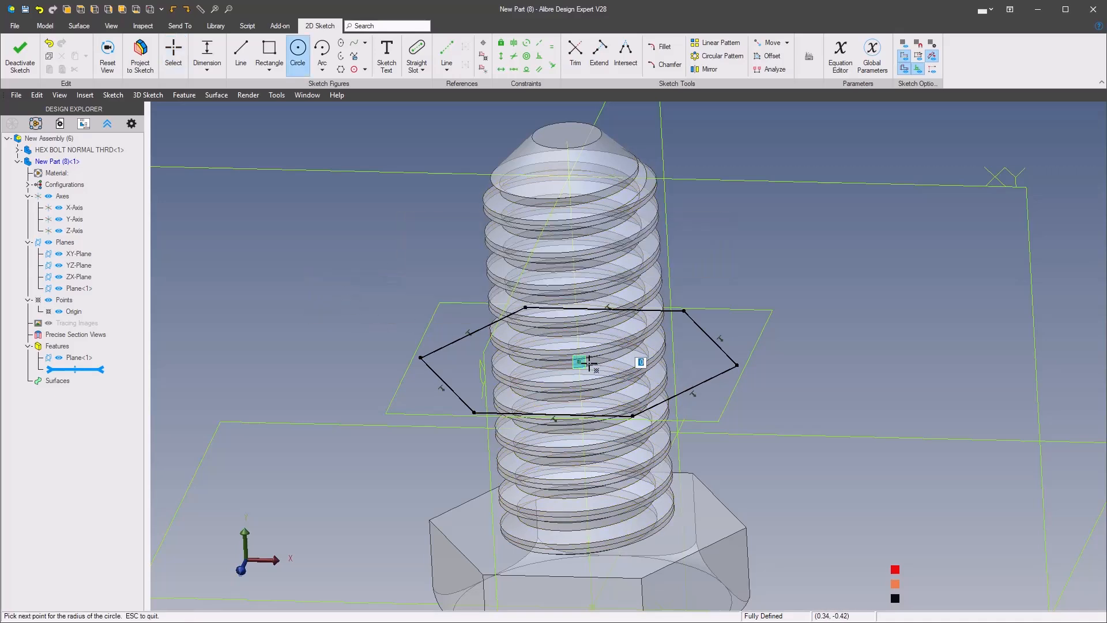
{"action": "left_click", "coordinate": [664, 366]}
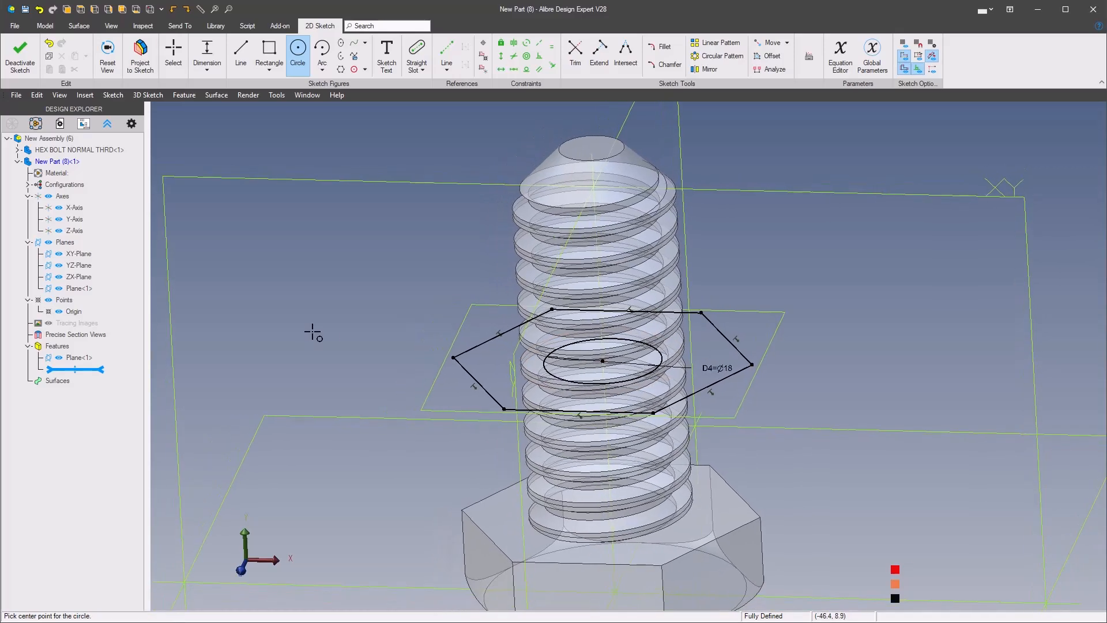
Draw a reference circle concentric with the 18 mm circle and tangent to the hexagon's edge
{"action": "right_click", "coordinate": [316, 316]}
{"action": "left_click", "coordinate": [439, 275]}
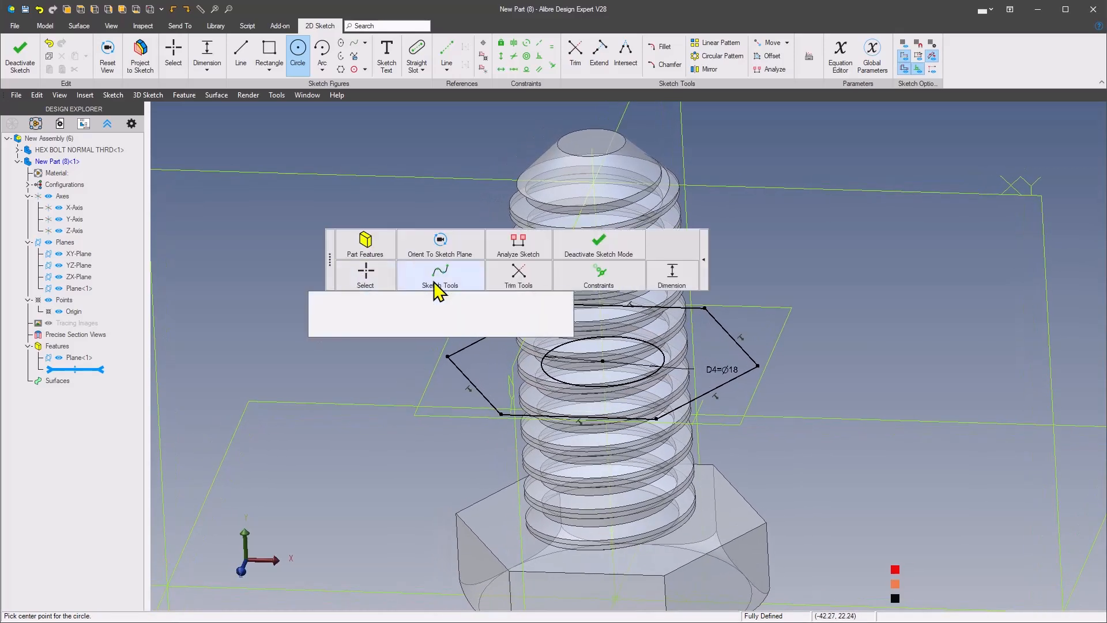
{"action": "left_click", "coordinate": [340, 325]}
{"action": "left_click", "coordinate": [602, 360]}
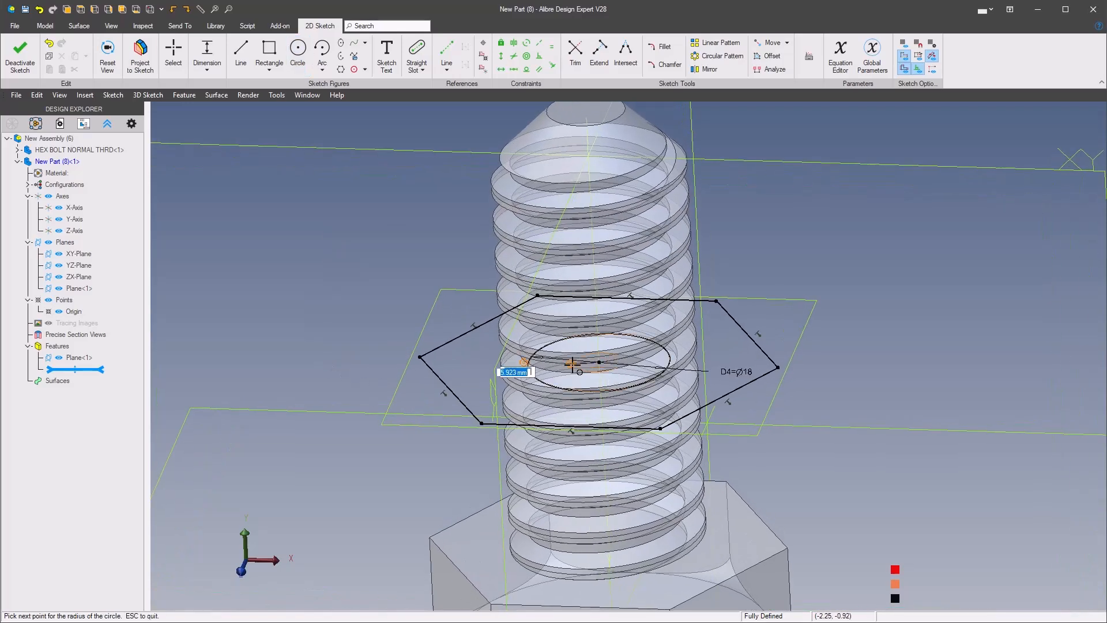
{"action": "left_click", "coordinate": [453, 388]}
{"action": "scroll", "coordinate": [313, 254], "scroll_direction": "down", "scroll_amount": 3}
Extrude the hexagon with its hole into a nut body, using the Mid Plane type
{"action": "right_click", "coordinate": [317, 294]}
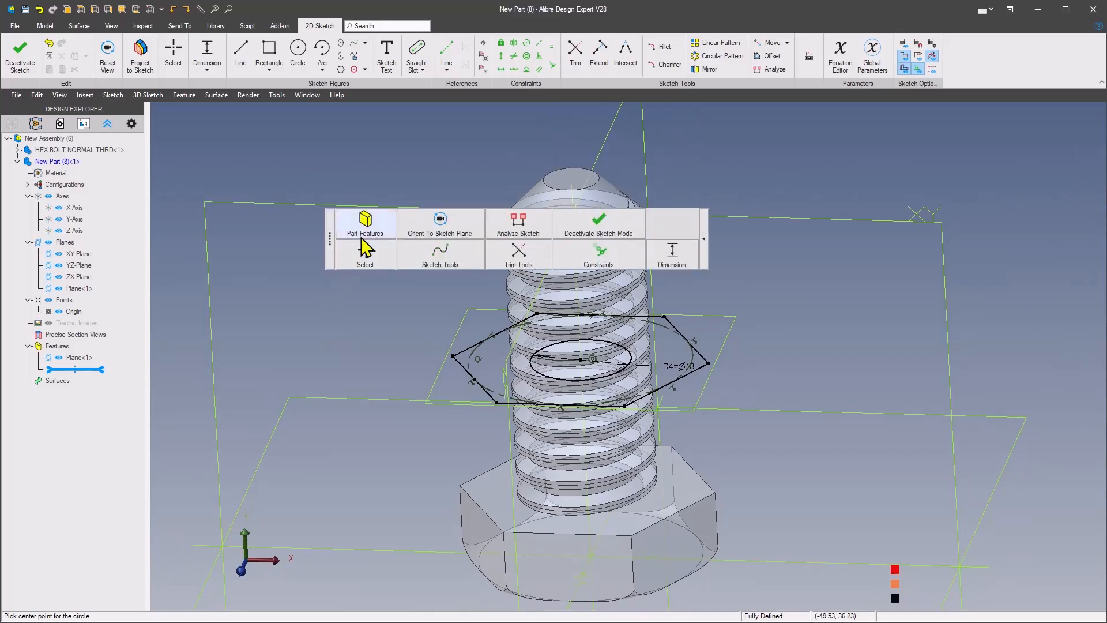
{"action": "left_click", "coordinate": [359, 218]}
{"action": "left_click", "coordinate": [315, 173]}
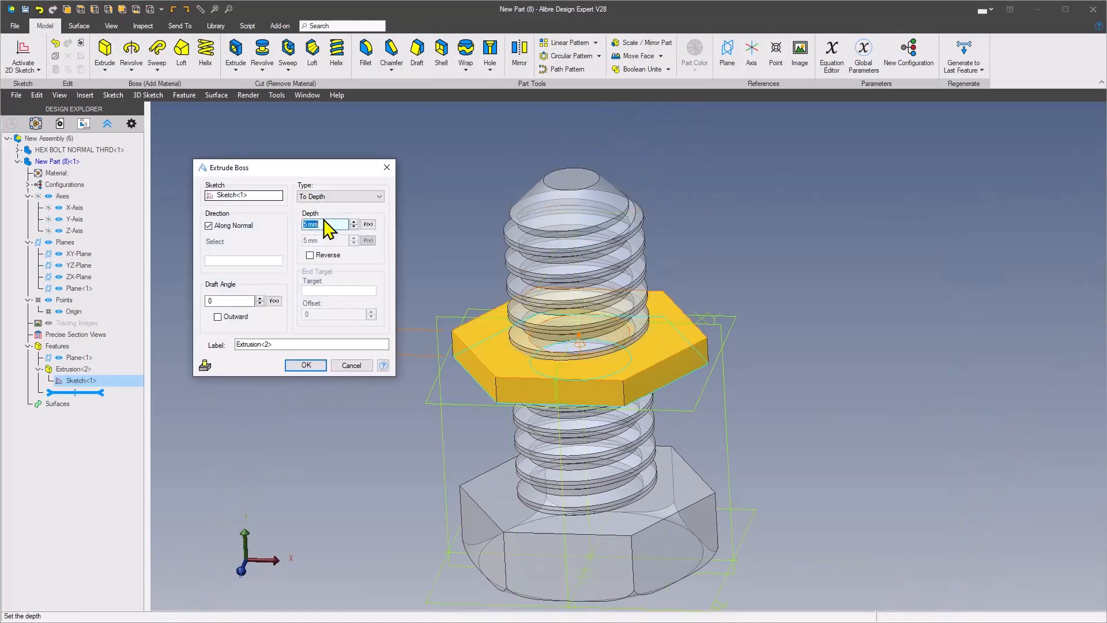
{"action": "left_click", "coordinate": [340, 196]}
{"action": "left_click", "coordinate": [326, 214]}
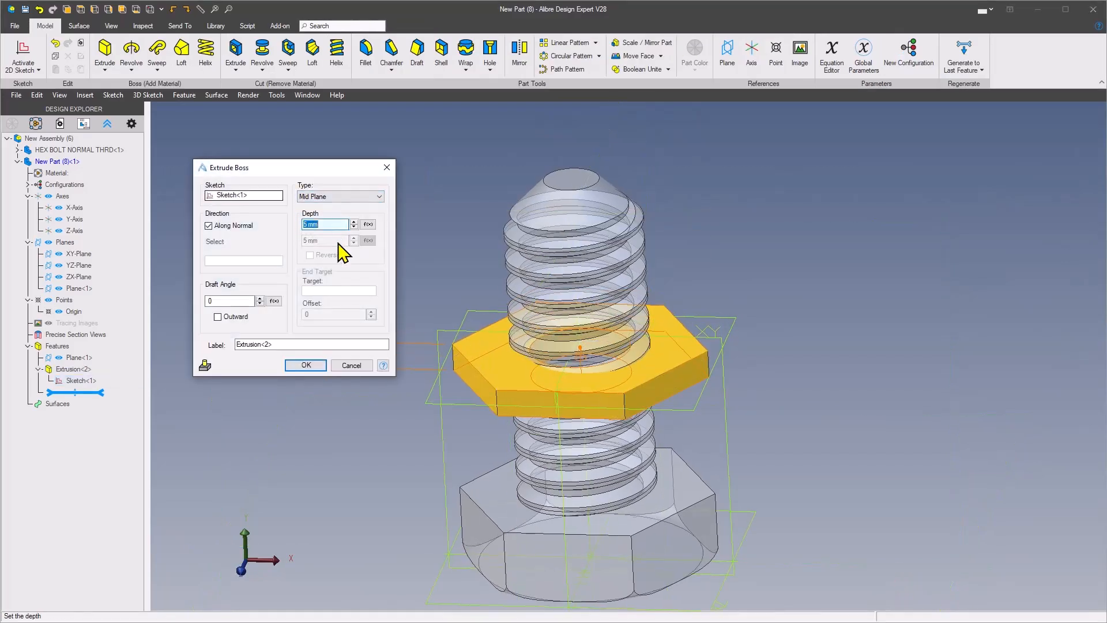
{"action": "key", "text": "Return"}
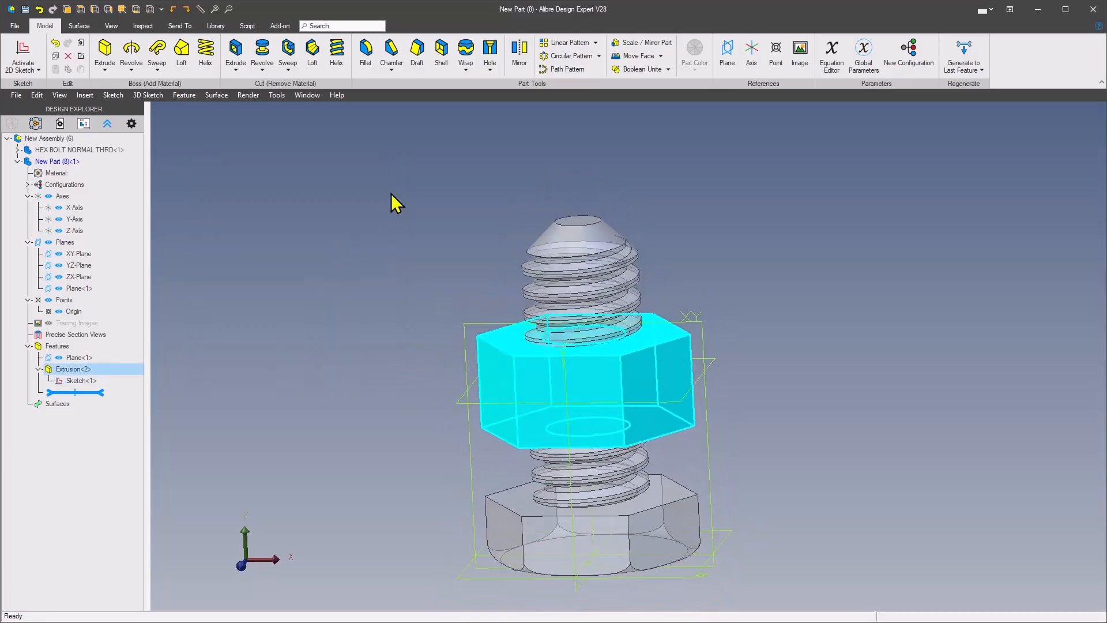
Hide the hex bolt component so that only the nut is shown
{"action": "left_click", "coordinate": [309, 264]}
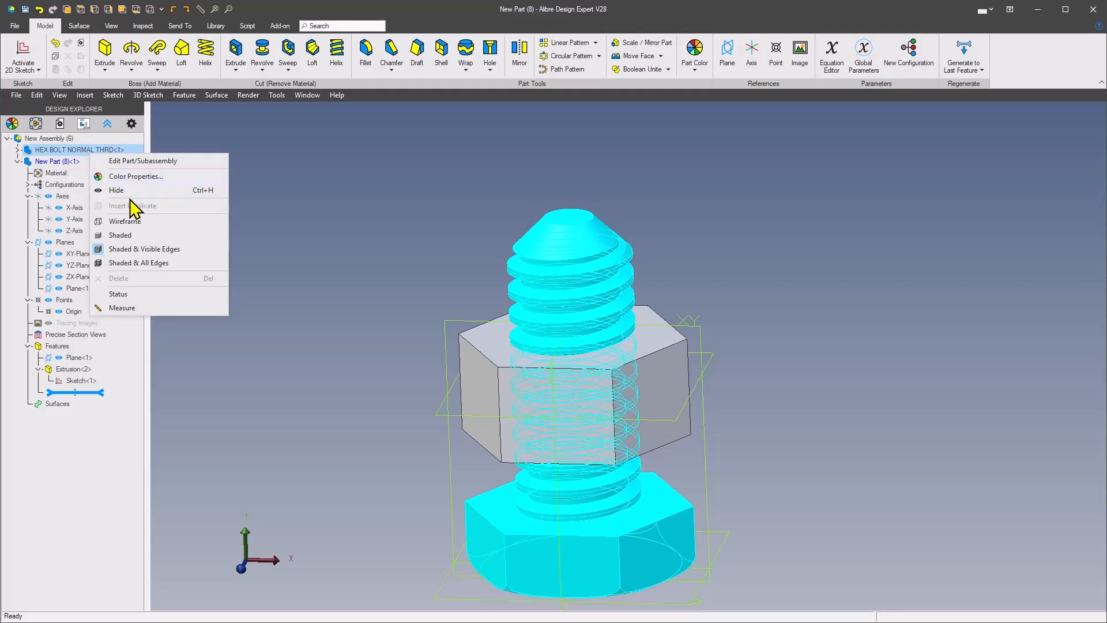
{"action": "left_click", "coordinate": [267, 224]}
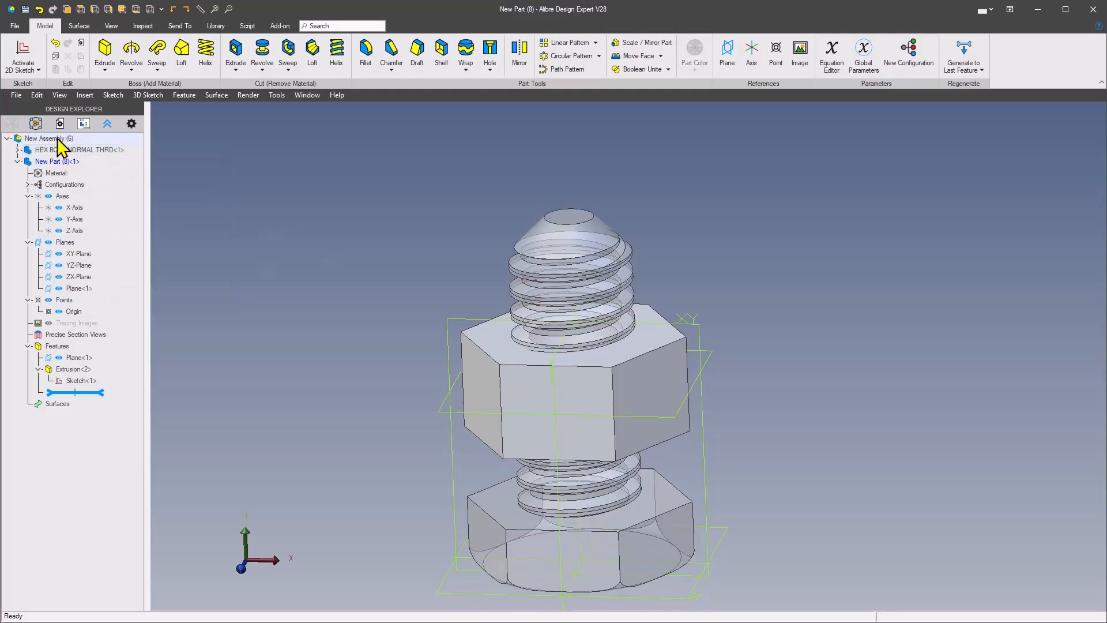
{"action": "right_click", "coordinate": [78, 149]}
{"action": "left_click", "coordinate": [103, 184]}
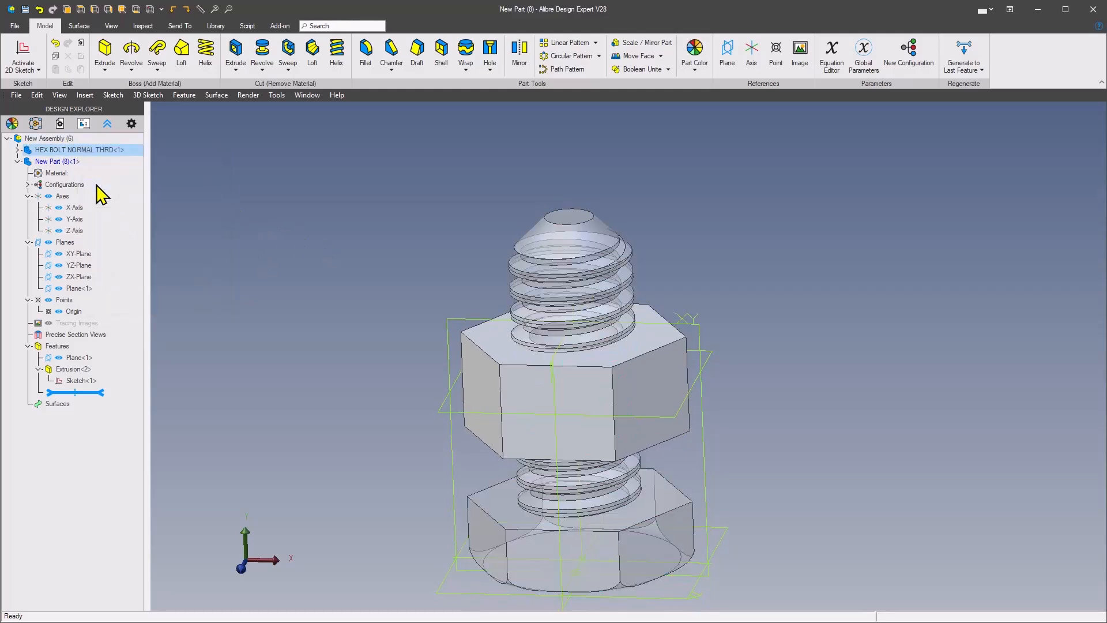
Chamfer both edges of the nut's hole with an equal distance of 5 mm
{"action": "left_click", "coordinate": [391, 51]}
{"action": "left_click", "coordinate": [201, 179]}
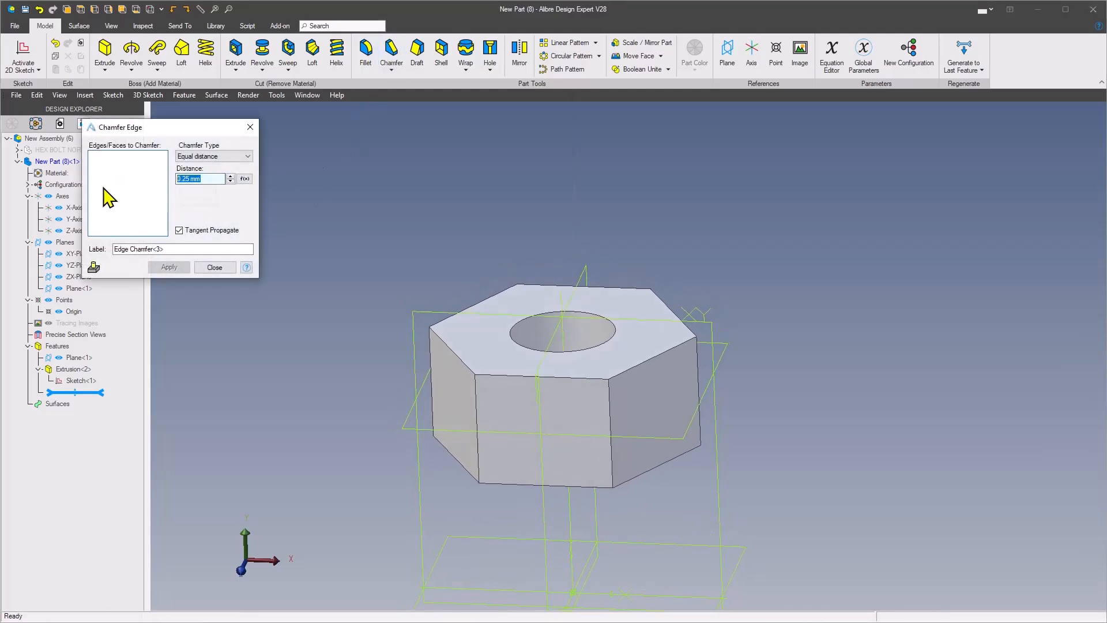
{"action": "type", "text": "5"}
{"action": "key", "text": "Tab"}
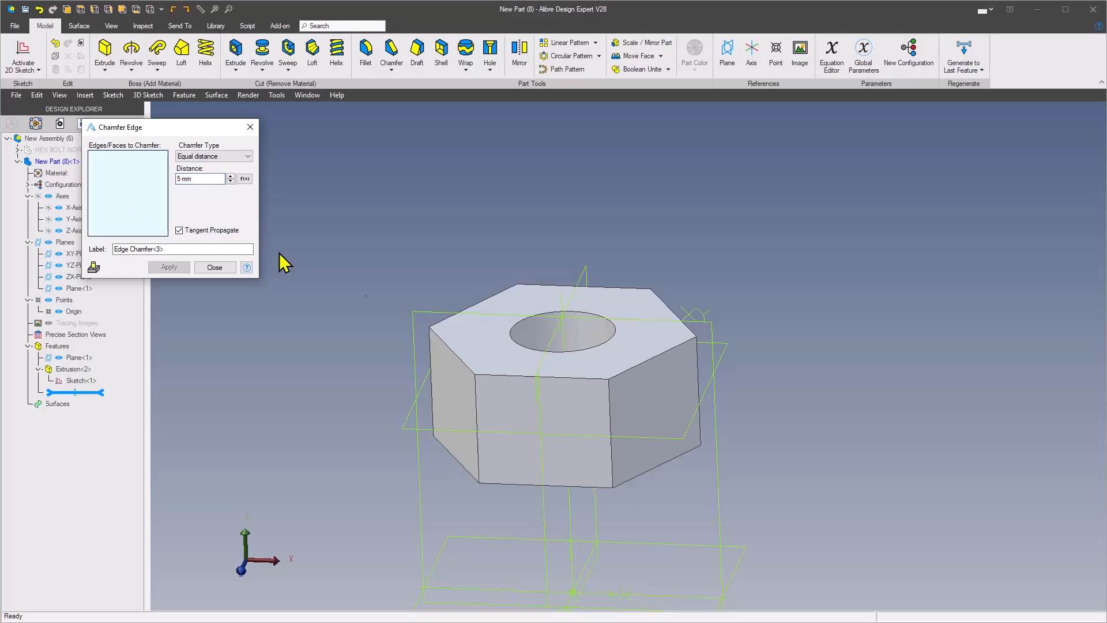
{"action": "left_click", "coordinate": [610, 355]}
{"action": "left_click", "coordinate": [169, 267]}
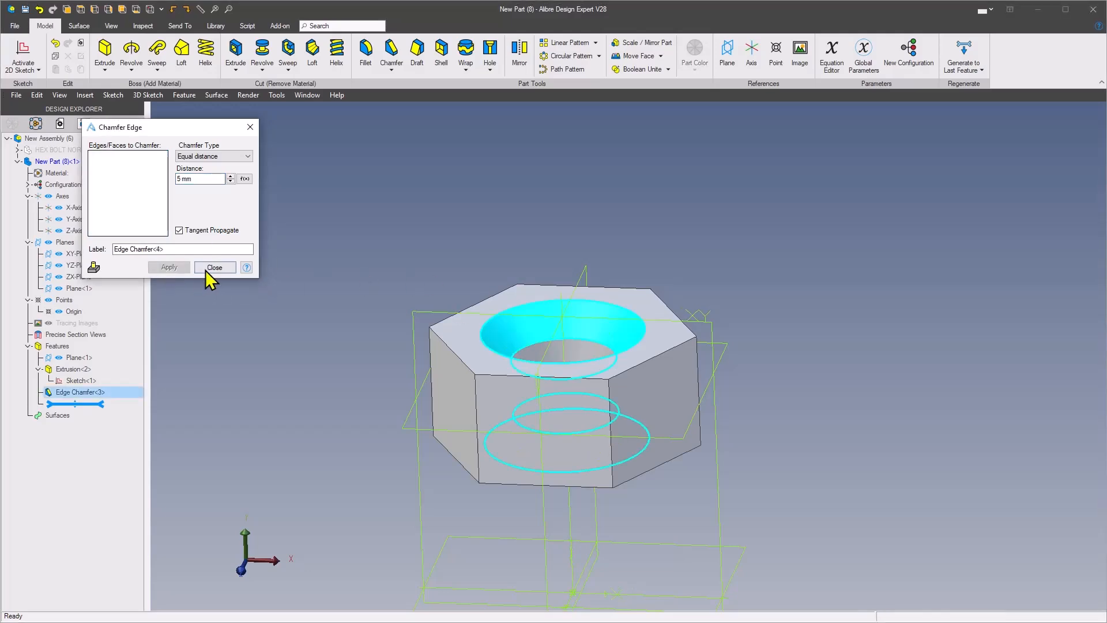
{"action": "left_click", "coordinate": [212, 268]}
Start a sketch on the XY plane and draw a vertical line joined to a horizontal line just outside the nut's upper corner
{"action": "scroll", "coordinate": [408, 302], "scroll_direction": "up", "scroll_amount": 3}
{"action": "scroll", "coordinate": [408, 302], "scroll_direction": "down", "scroll_amount": 2}
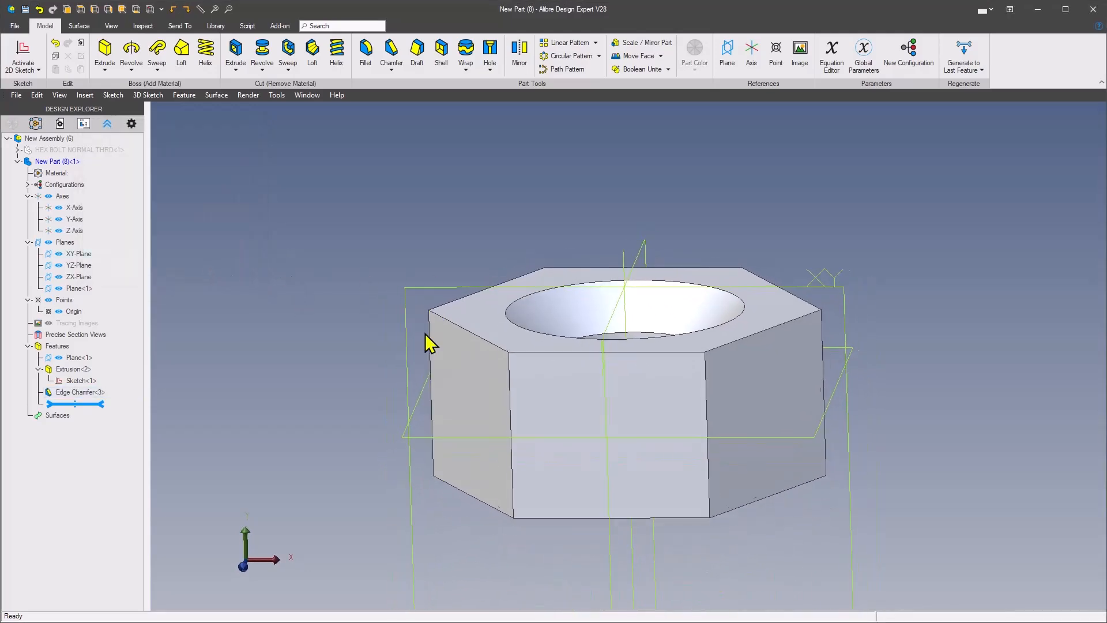
{"action": "right_click", "coordinate": [447, 297]}
{"action": "left_click", "coordinate": [559, 294]}
{"action": "mouse_move", "coordinate": [403, 274]}
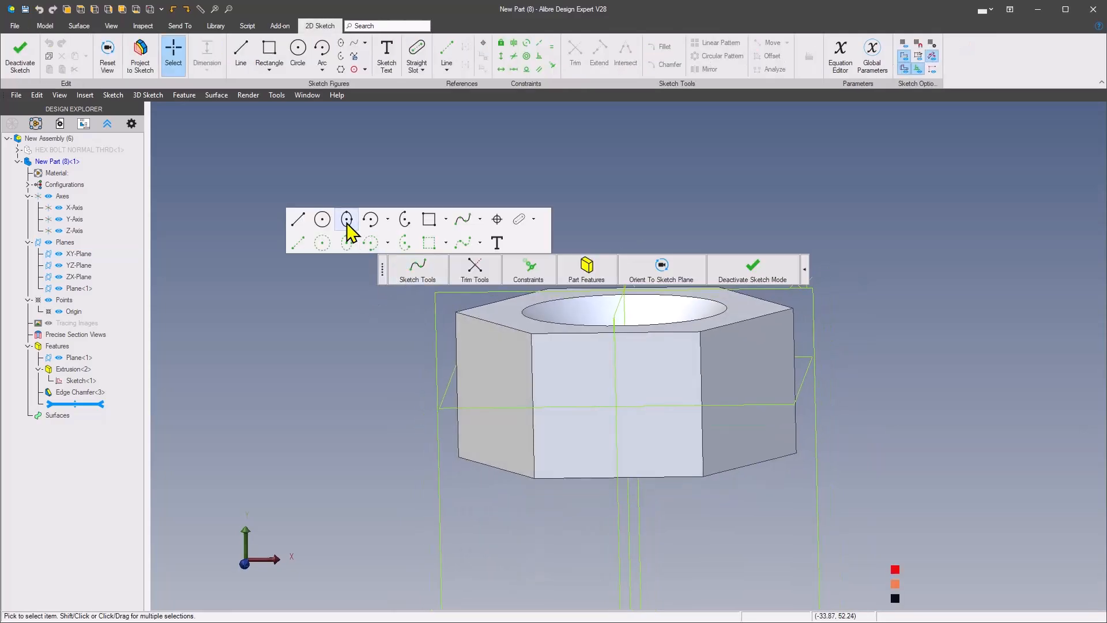
{"action": "left_click", "coordinate": [294, 221]}
{"action": "left_click", "coordinate": [447, 348]}
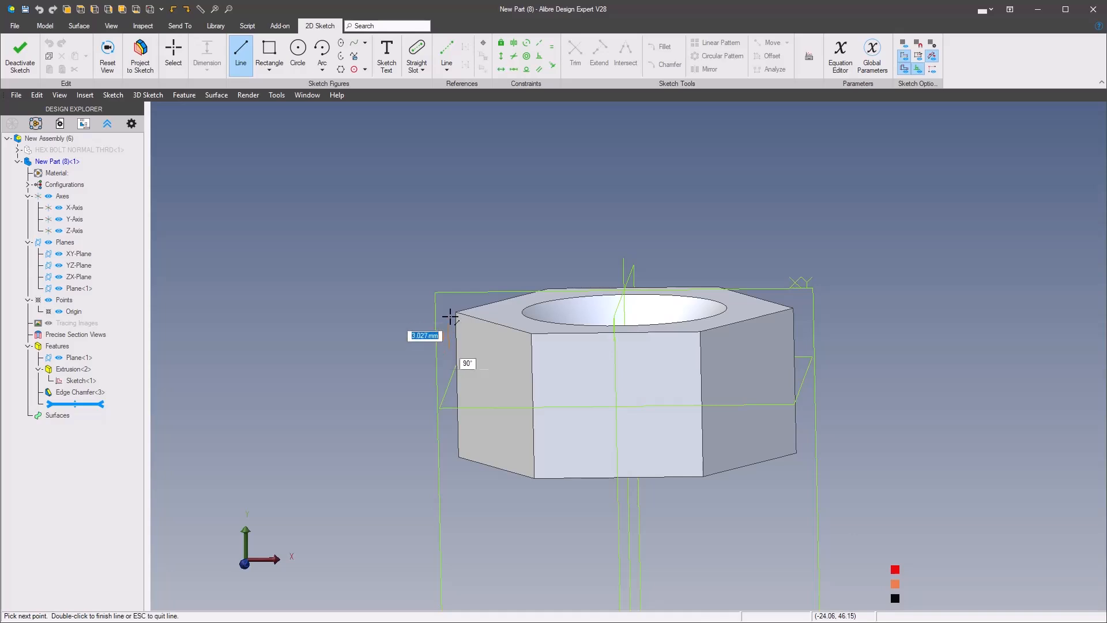
{"action": "left_click", "coordinate": [447, 301]}
{"action": "left_click", "coordinate": [502, 301]}
Close the corner profile with a tangent arc from the end of the horizontal line to the lower end of the vertical line
{"action": "key", "text": "s"}
{"action": "mouse_move", "coordinate": [519, 268]}
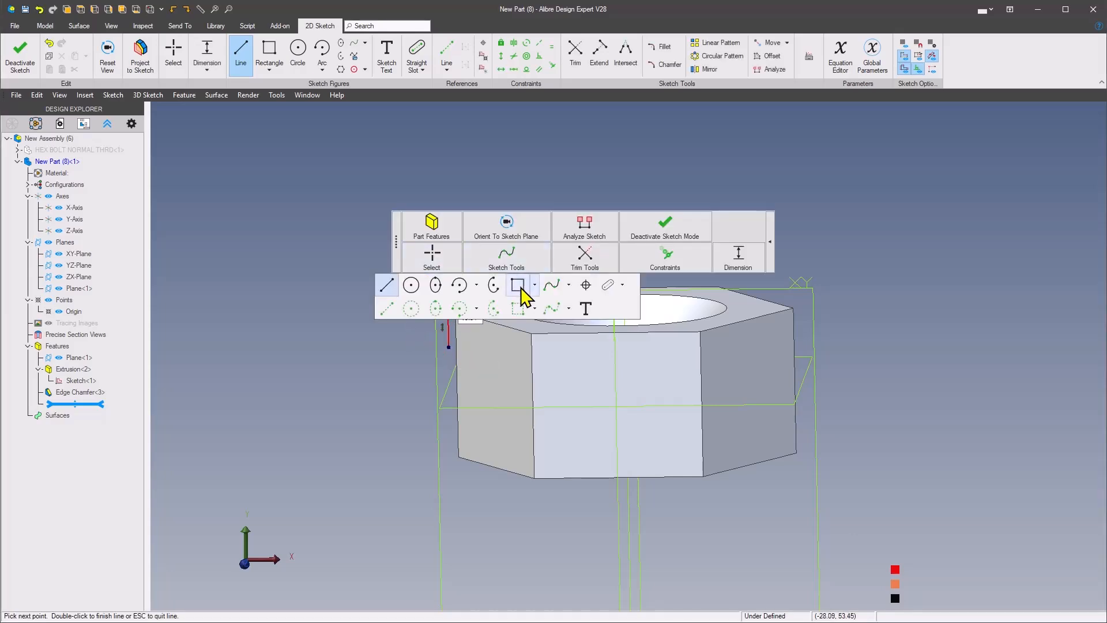
{"action": "left_click", "coordinate": [492, 312]}
{"action": "scroll", "coordinate": [494, 323], "scroll_direction": "up", "scroll_amount": 3}
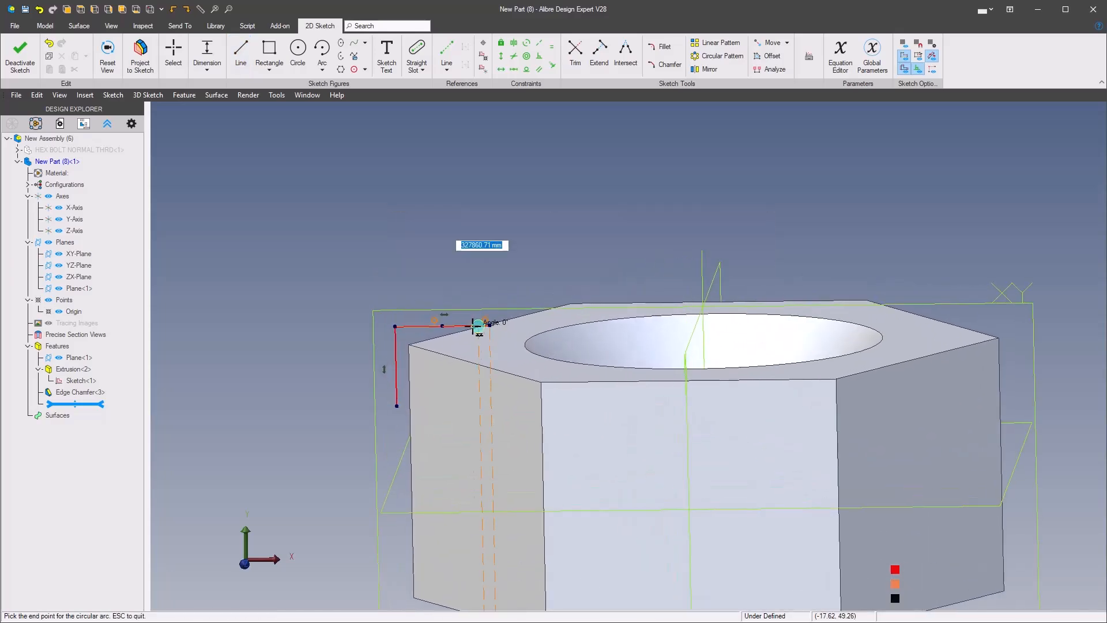
{"action": "left_click", "coordinate": [396, 407]}
{"action": "scroll", "coordinate": [334, 343], "scroll_direction": "down", "scroll_amount": 2}
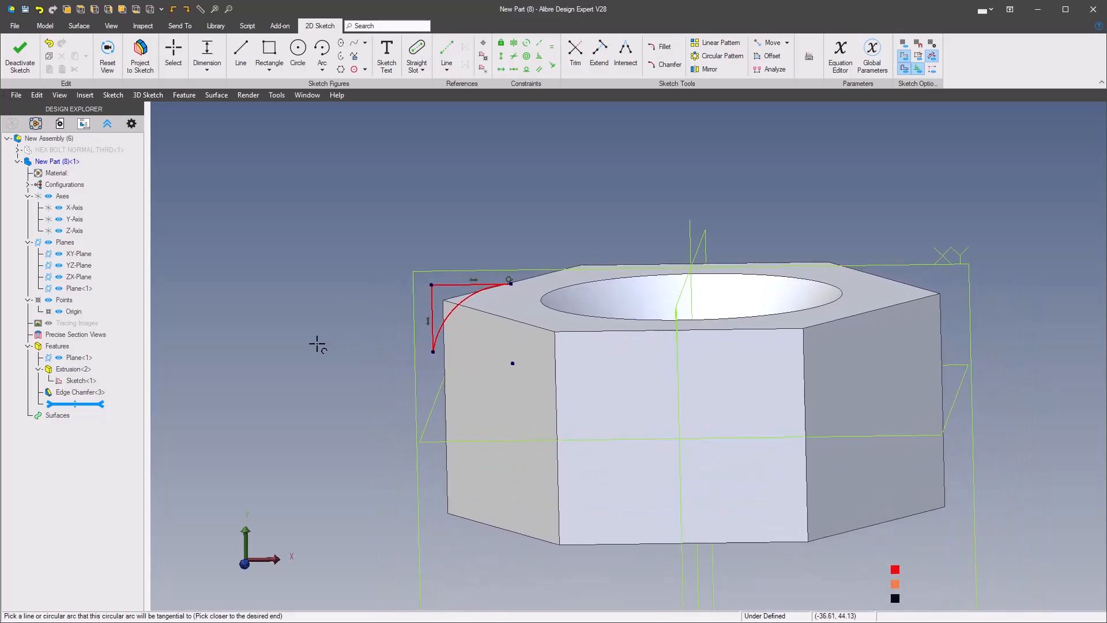
Project the nut's hexagon sketch, Sketch<1>, into the current sketch as reference figures
{"action": "right_click", "coordinate": [327, 339]}
{"action": "left_click", "coordinate": [599, 300]}
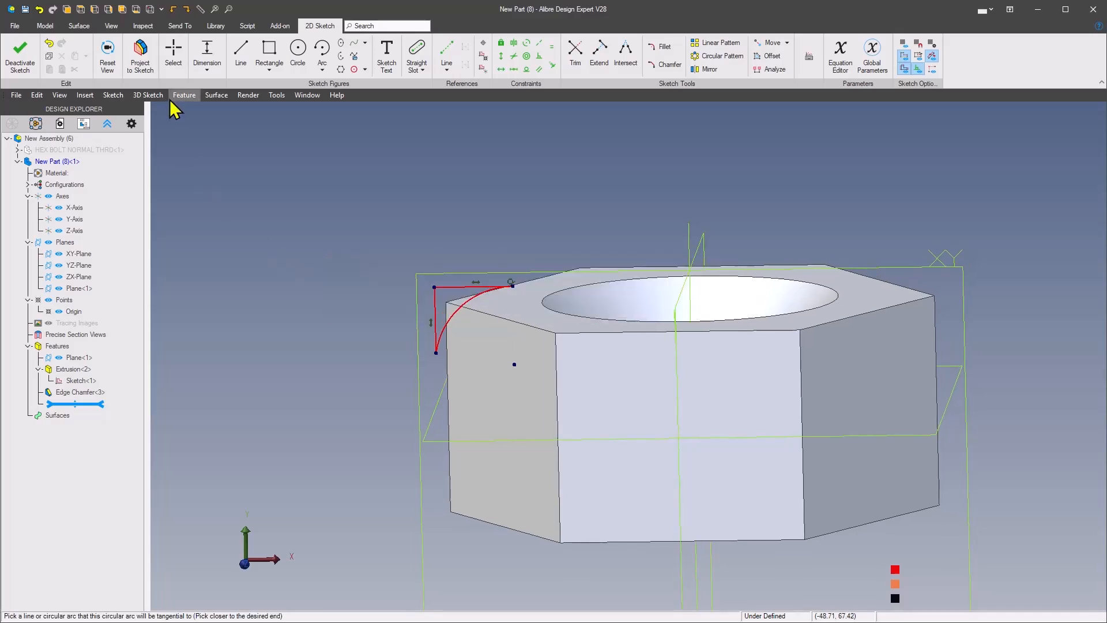
{"action": "left_click", "coordinate": [141, 56]}
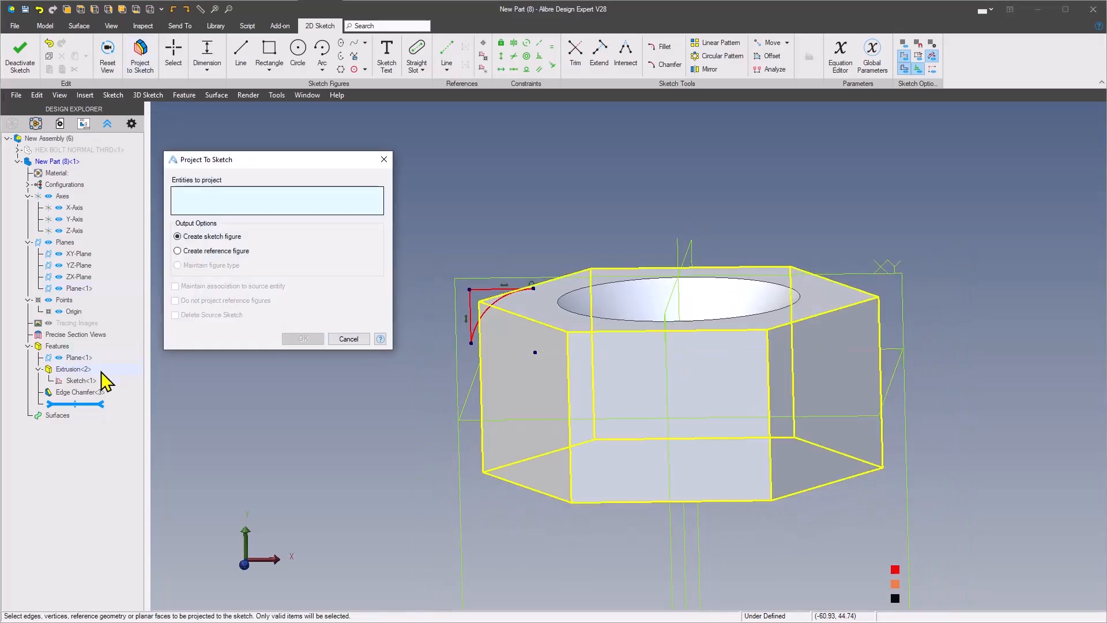
{"action": "left_click", "coordinate": [71, 380]}
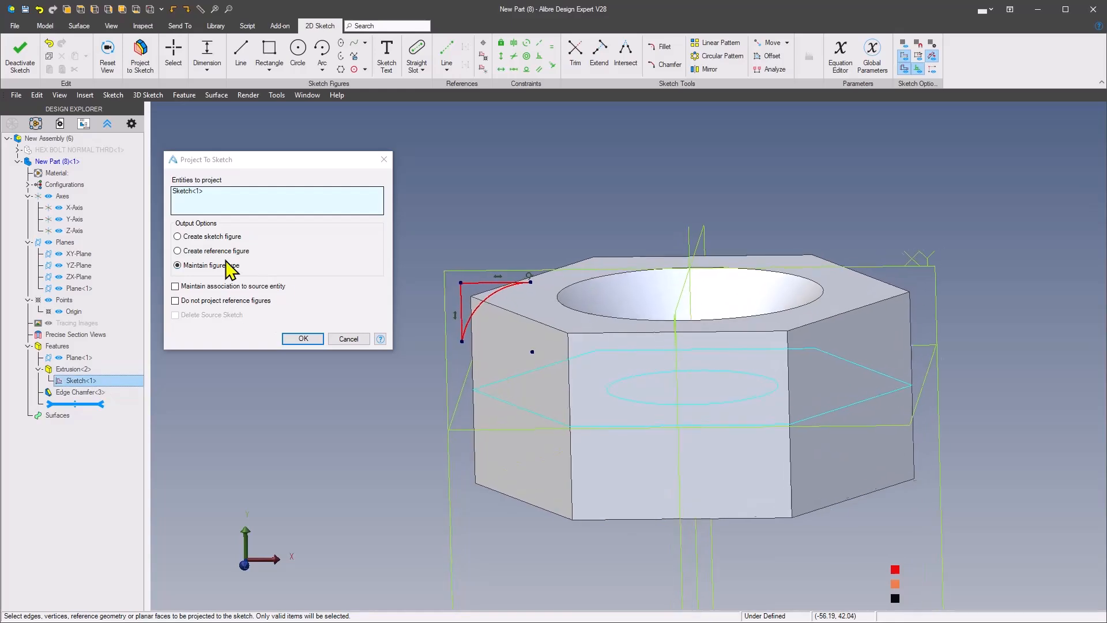
{"action": "left_click", "coordinate": [178, 250]}
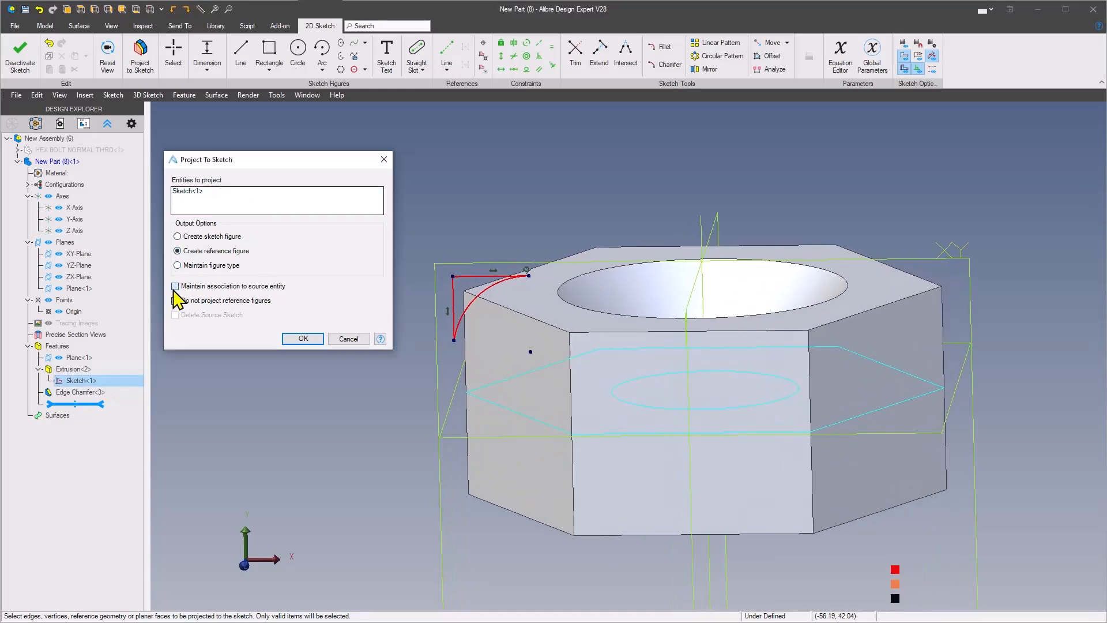
{"action": "left_click", "coordinate": [301, 340]}
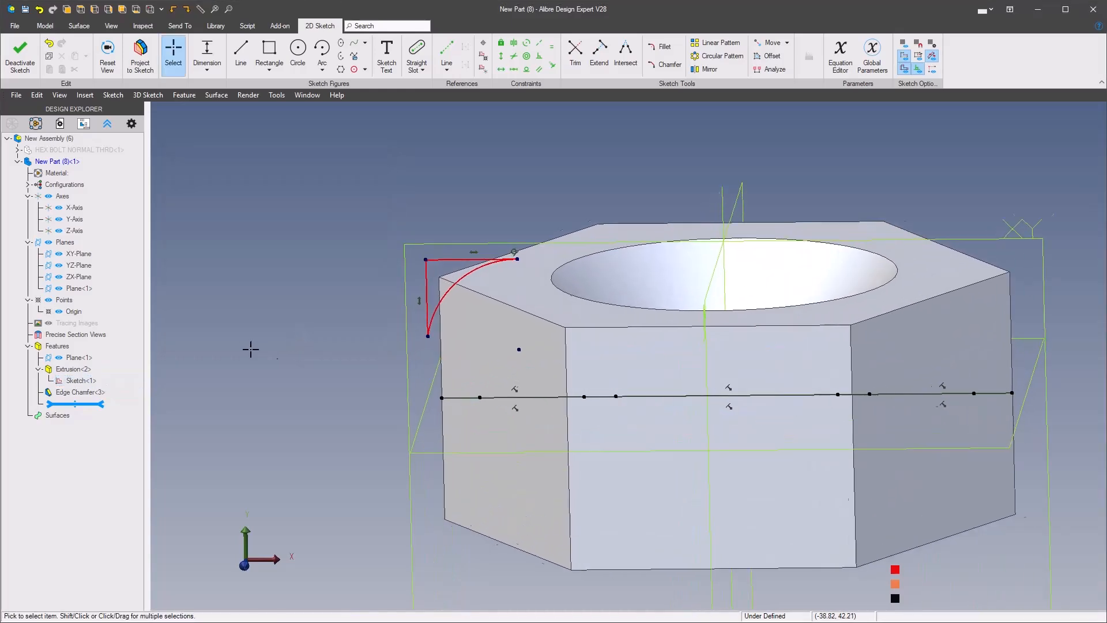
Apply a vertical constraint between the arc's upper endpoint and the projected reference circle's outer point below it
{"action": "right_click", "coordinate": [298, 341]}
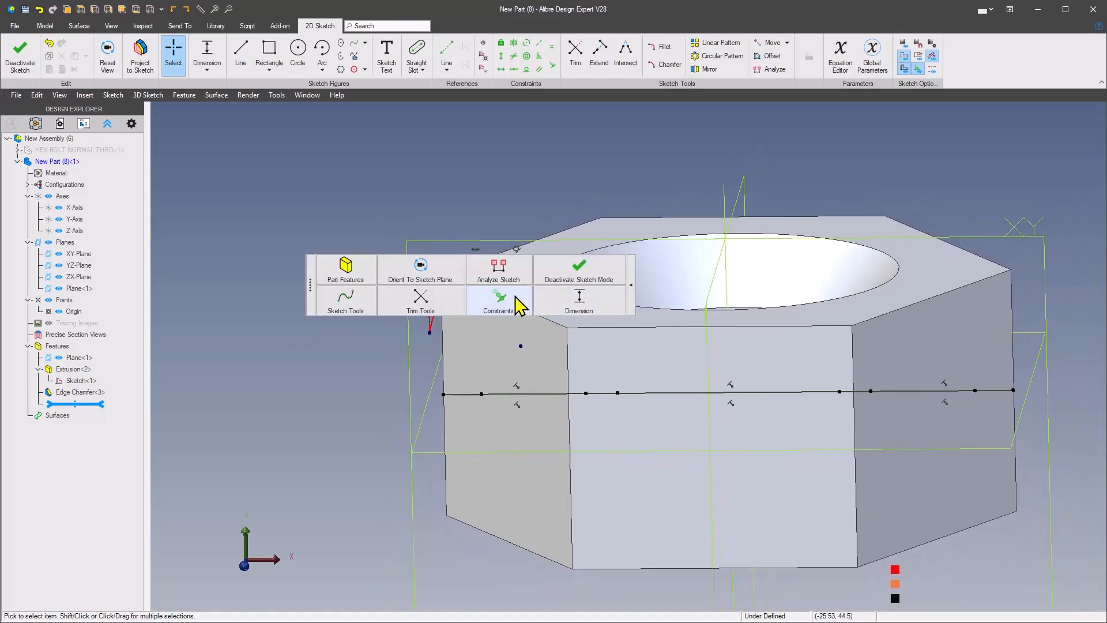
{"action": "left_click", "coordinate": [496, 305]}
{"action": "left_click", "coordinate": [449, 352]}
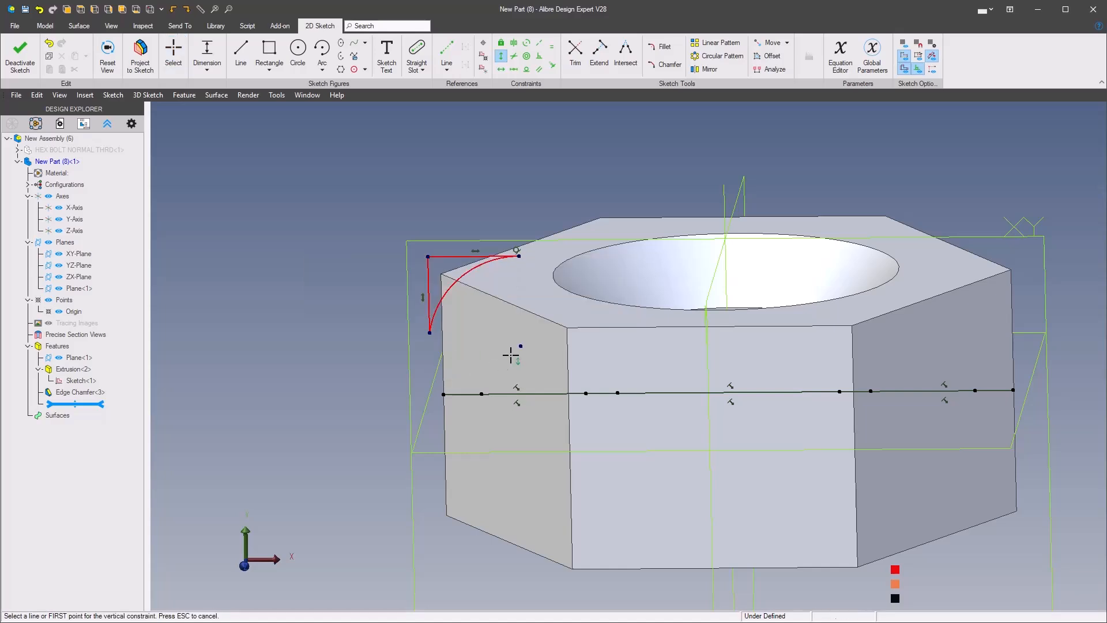
{"action": "left_click", "coordinate": [520, 256]}
{"action": "left_click", "coordinate": [520, 346]}
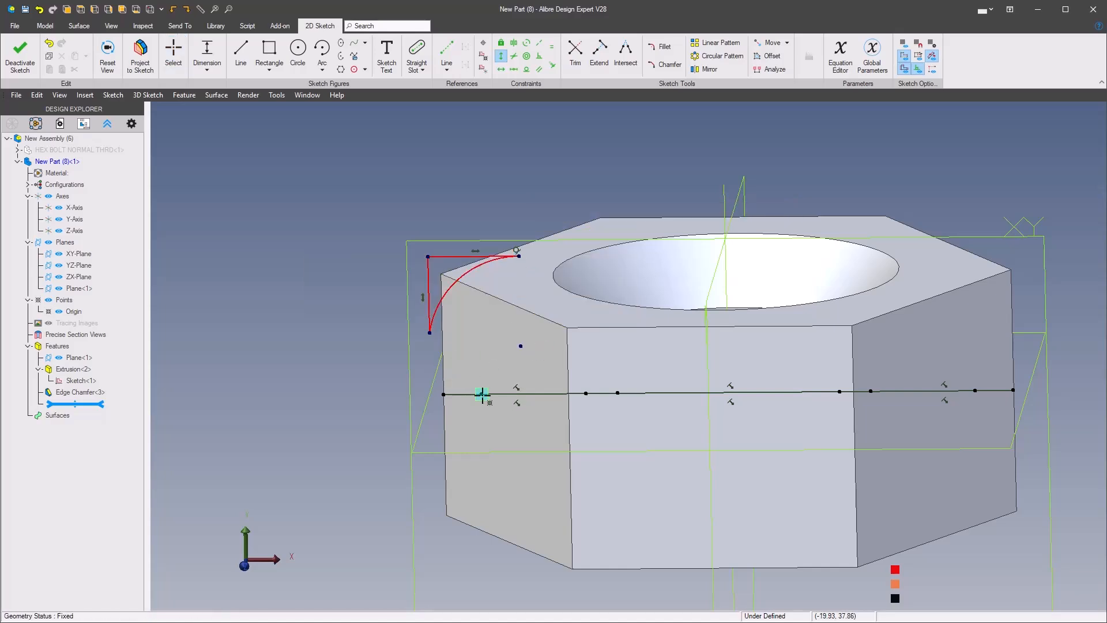
{"action": "right_click", "coordinate": [348, 358]}
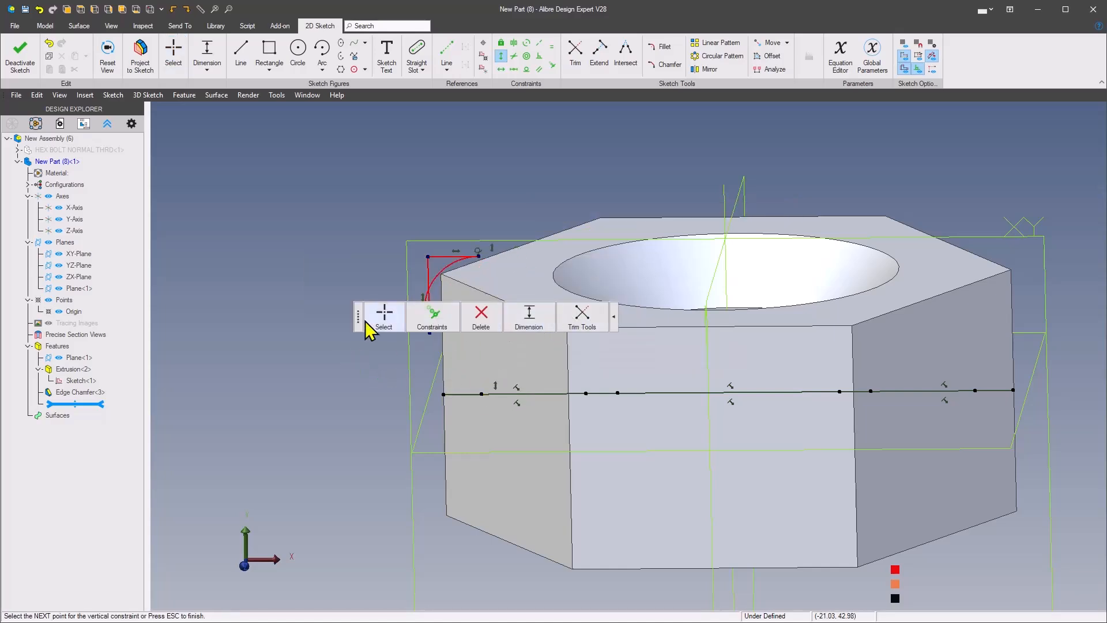
{"action": "key", "text": "Escape"}
{"action": "key", "text": "Escape"}
Make the profile's vertical line collinear with the nut's outer vertical edge
{"action": "right_click", "coordinate": [326, 324]}
{"action": "left_click", "coordinate": [599, 275]}
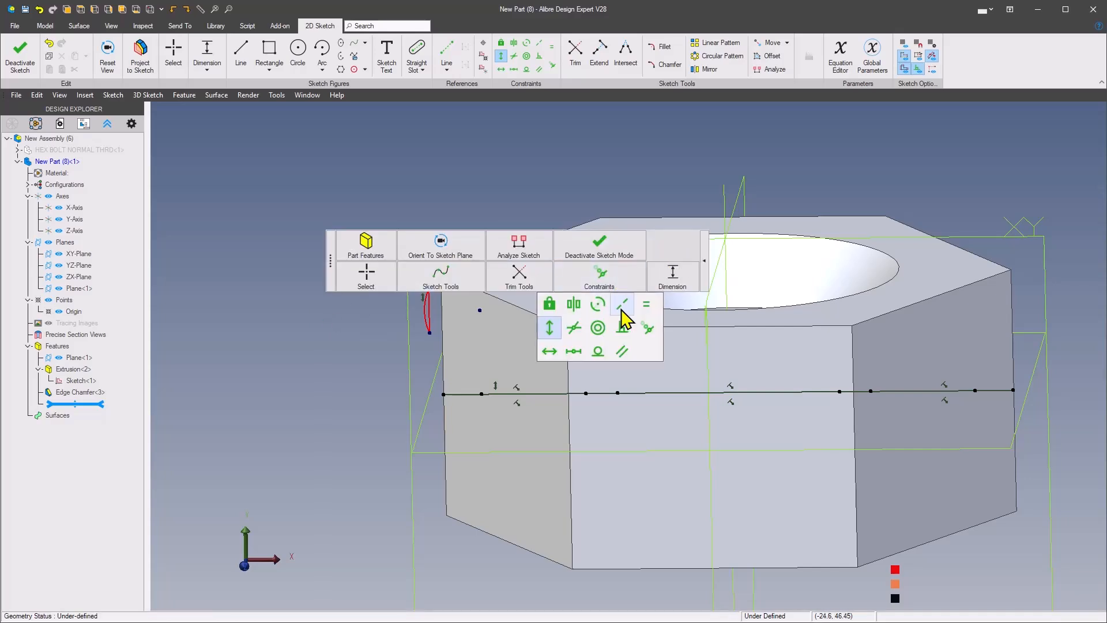
{"action": "left_click", "coordinate": [622, 304]}
{"action": "scroll", "coordinate": [429, 291], "scroll_direction": "up", "scroll_amount": 3}
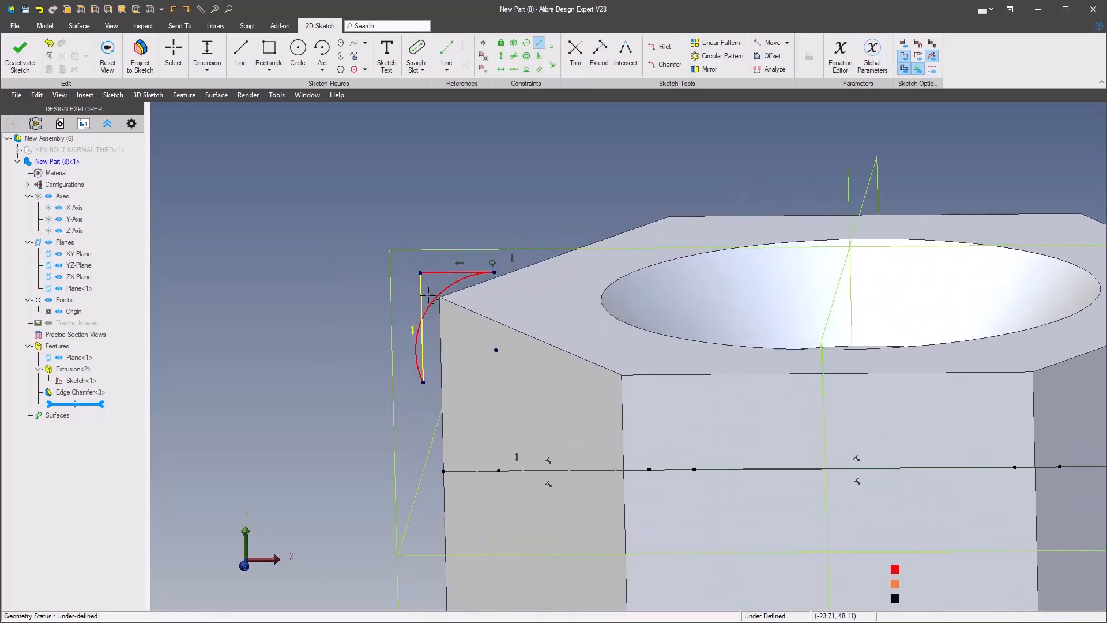
{"action": "left_click", "coordinate": [423, 293]}
{"action": "left_click", "coordinate": [441, 317]}
{"action": "key", "text": "Escape"}
Make the profile's horizontal line collinear with the nut's top face
{"action": "scroll", "coordinate": [386, 294], "scroll_direction": "down", "scroll_amount": 1}
{"action": "scroll", "coordinate": [416, 273], "scroll_direction": "up", "scroll_amount": 1}
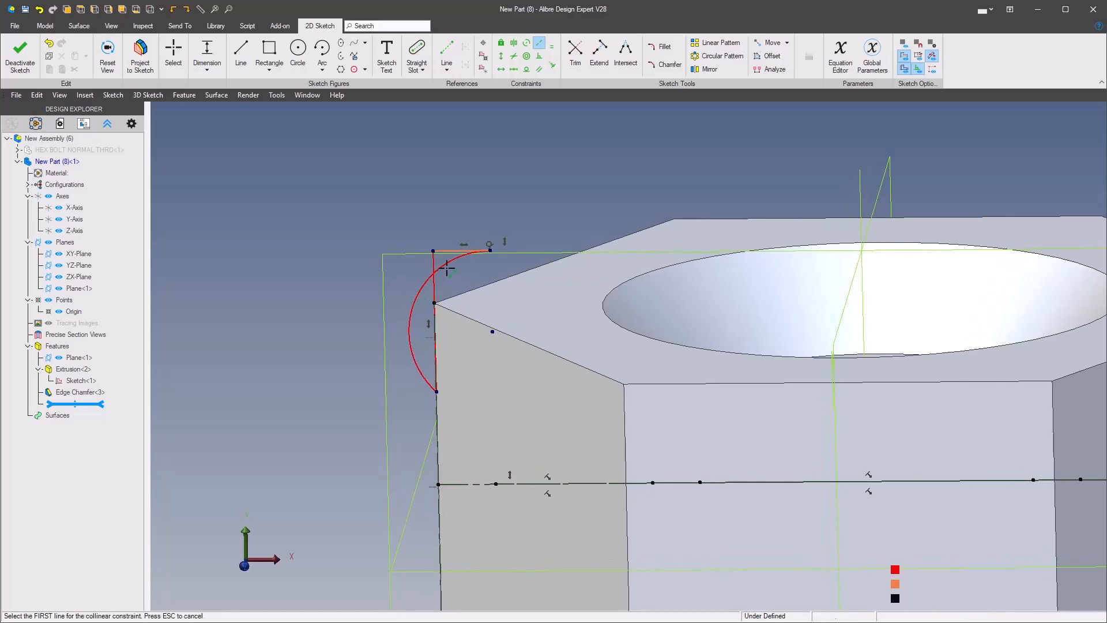
{"action": "left_click", "coordinate": [448, 249]}
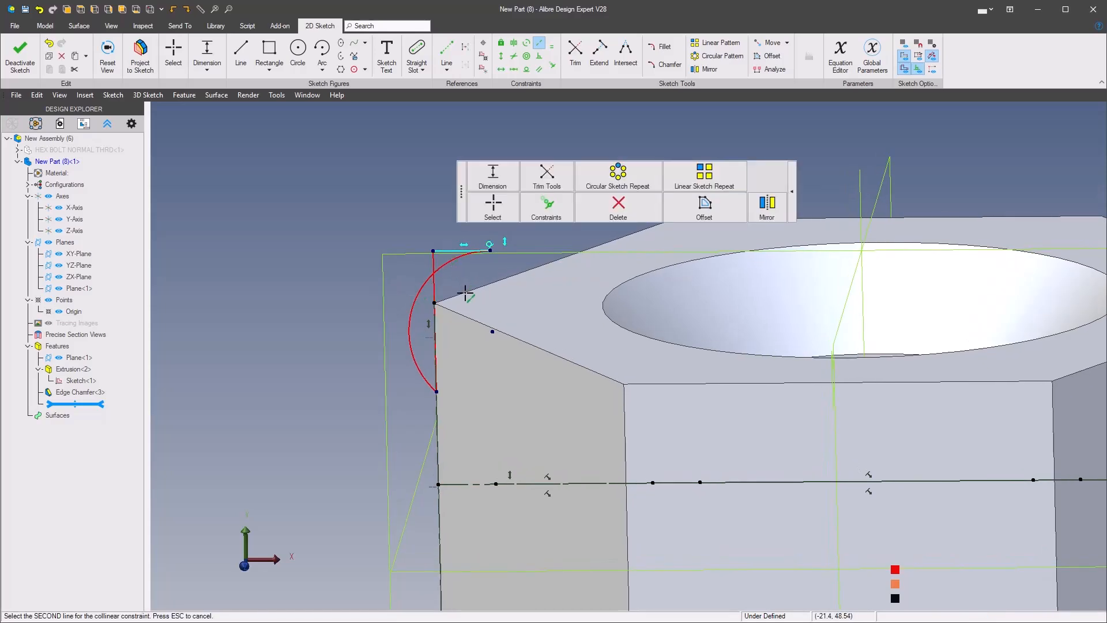
{"action": "left_click", "coordinate": [466, 292]}
{"action": "key", "text": "Escape"}
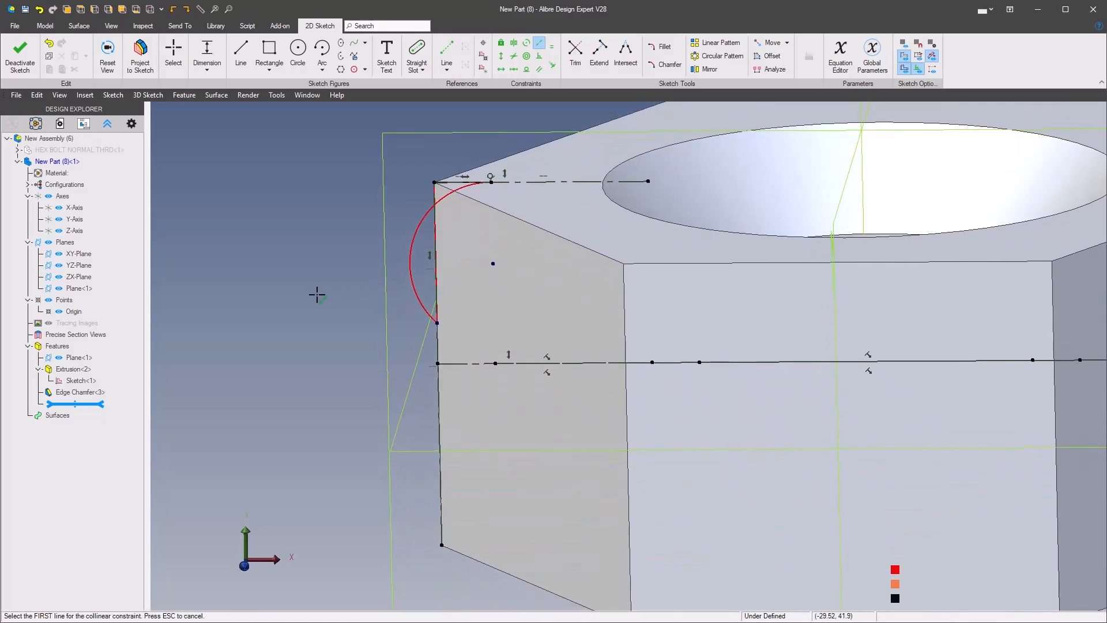
Reshape the arc by moving its center and lower endpoint upward so it curves inside the nut's corner
{"action": "left_click", "coordinate": [317, 294]}
{"action": "left_click", "coordinate": [366, 252]}
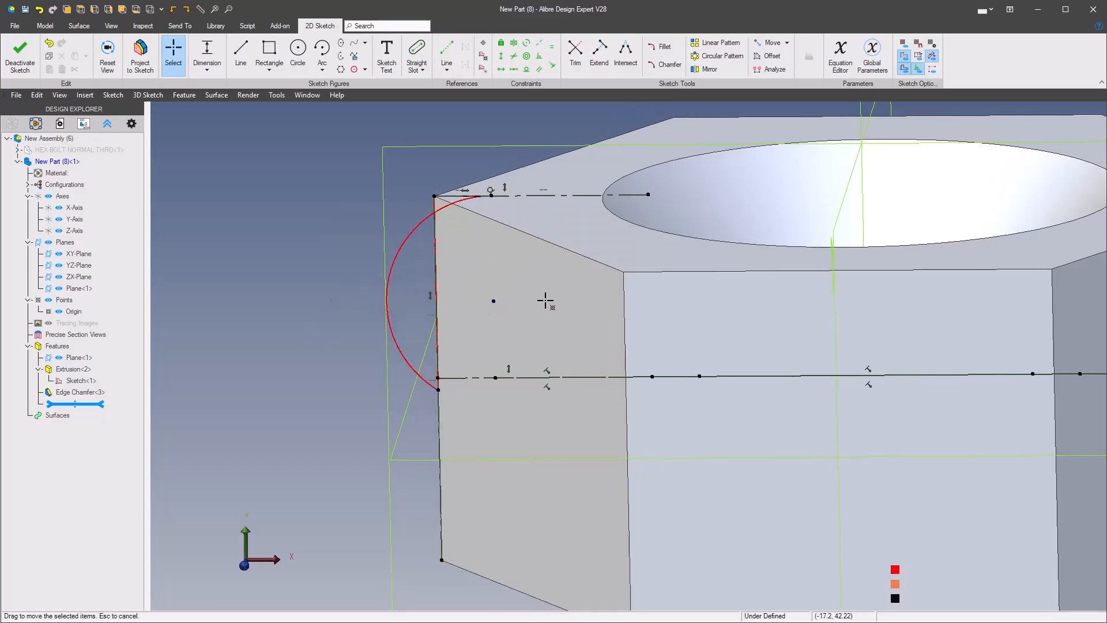
{"action": "scroll", "coordinate": [469, 249], "scroll_direction": "up", "scroll_amount": 3}
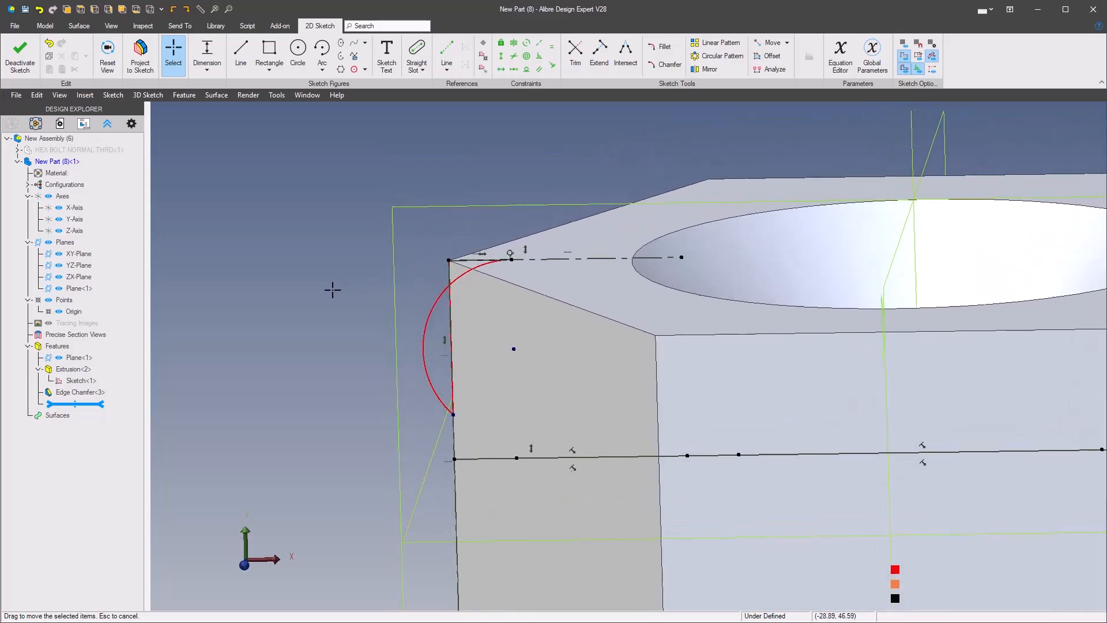
{"action": "left_click_drag", "start_coordinate": [506, 350], "coordinate": [506, 349]}
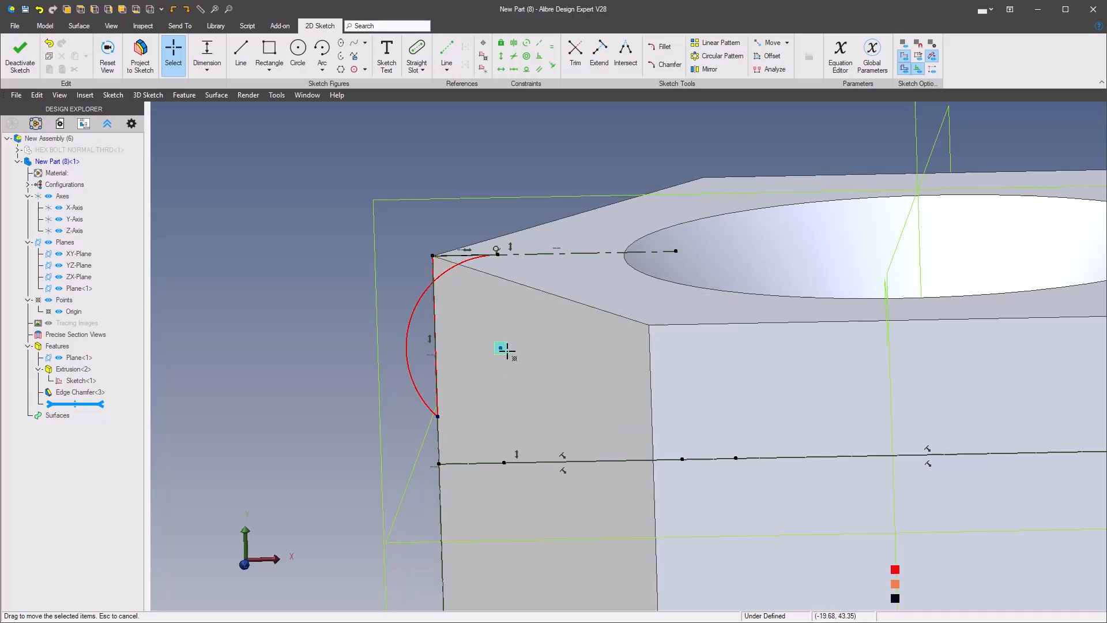
{"action": "left_click_drag", "start_coordinate": [501, 349], "coordinate": [589, 321]}
{"action": "key", "text": "Escape"}
{"action": "left_click_drag", "start_coordinate": [497, 300], "coordinate": [437, 335]}
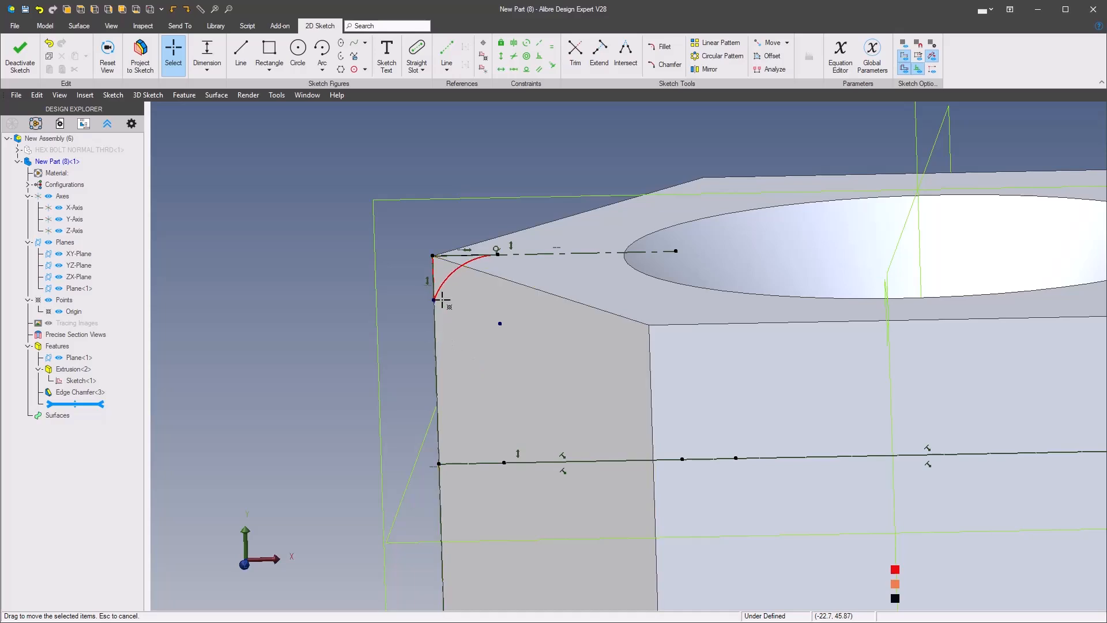
{"action": "left_click_drag", "start_coordinate": [443, 296], "coordinate": [436, 307]}
Dimension the profile's short vertical line at 2.5 mm
{"action": "right_click", "coordinate": [380, 279]}
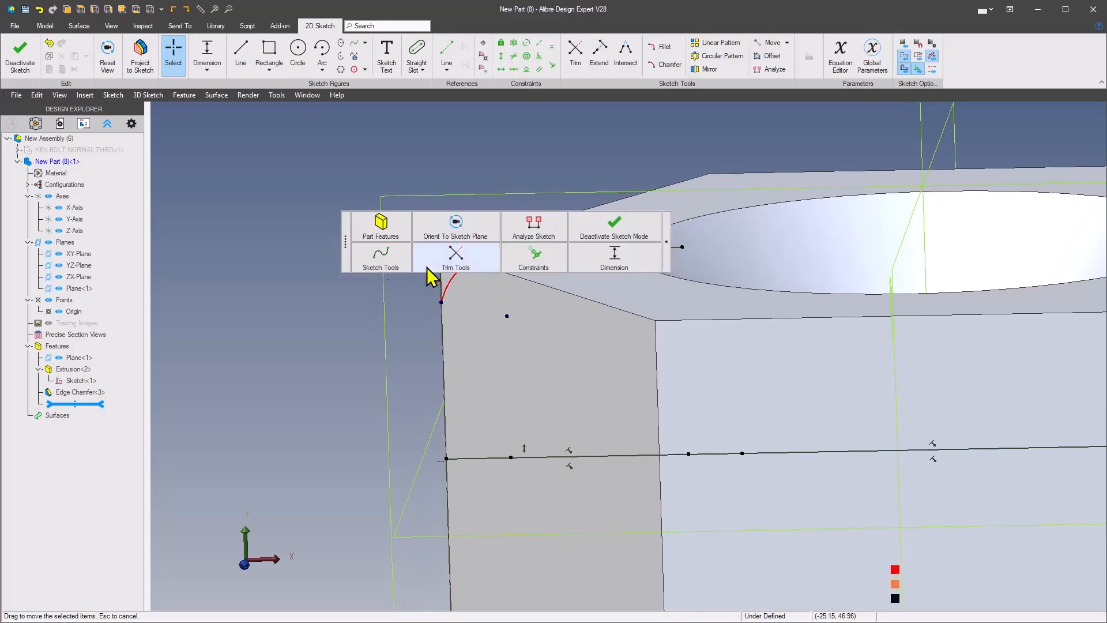
{"action": "left_click", "coordinate": [612, 267]}
{"action": "scroll", "coordinate": [396, 272], "scroll_direction": "up", "scroll_amount": 3}
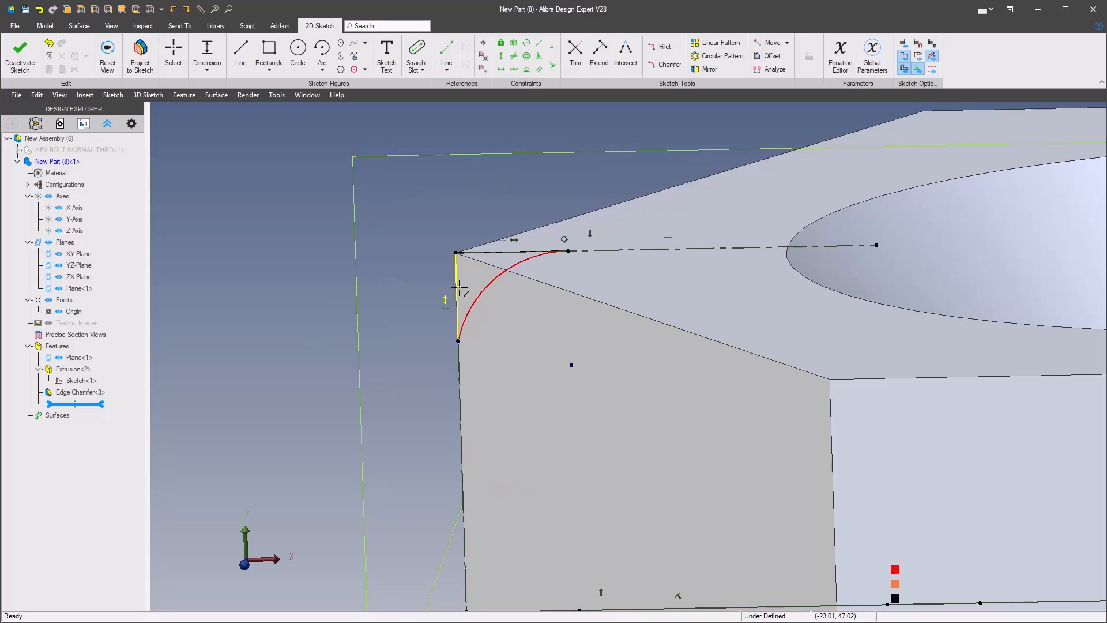
{"action": "left_click", "coordinate": [403, 299]}
{"action": "type", "text": "2.5"}
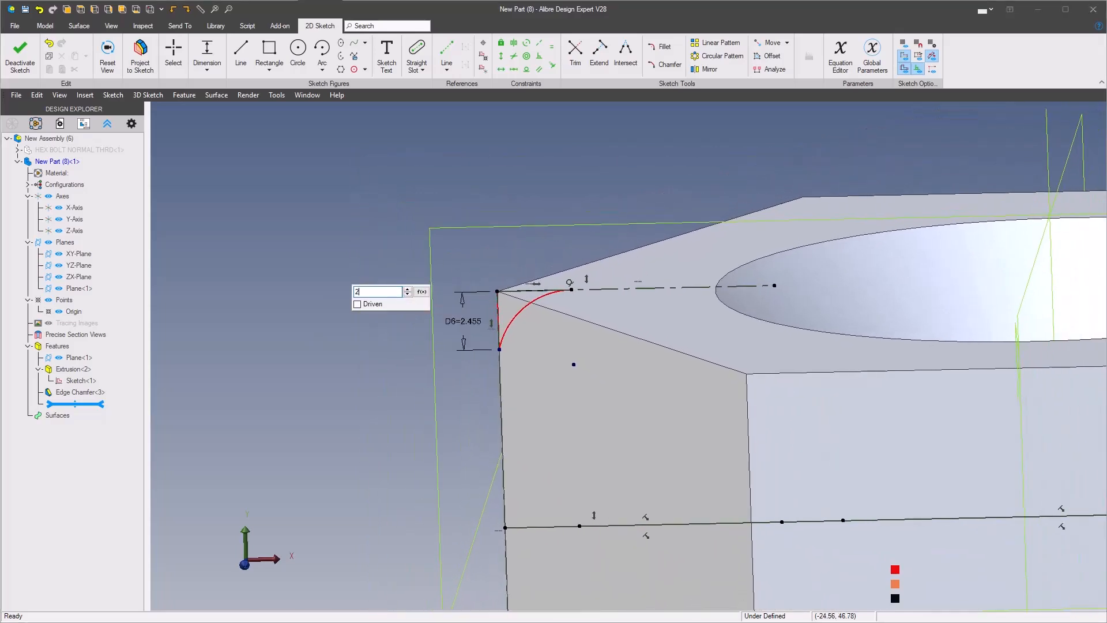
{"action": "key", "text": "Return"}
Revolve-cut the corner profile 360° around the Y-Axis to round off the nut's upper corners
{"action": "scroll", "coordinate": [403, 296], "scroll_direction": "down", "scroll_amount": 5}
{"action": "right_click", "coordinate": [403, 297]}
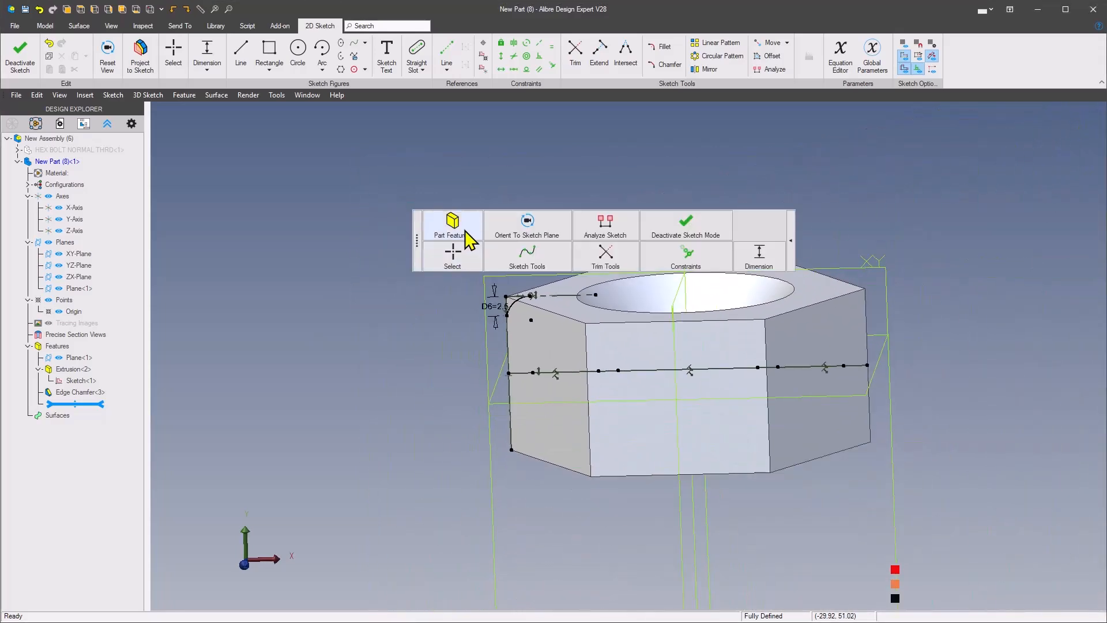
{"action": "mouse_move", "coordinate": [452, 222]}
{"action": "left_click", "coordinate": [427, 198]}
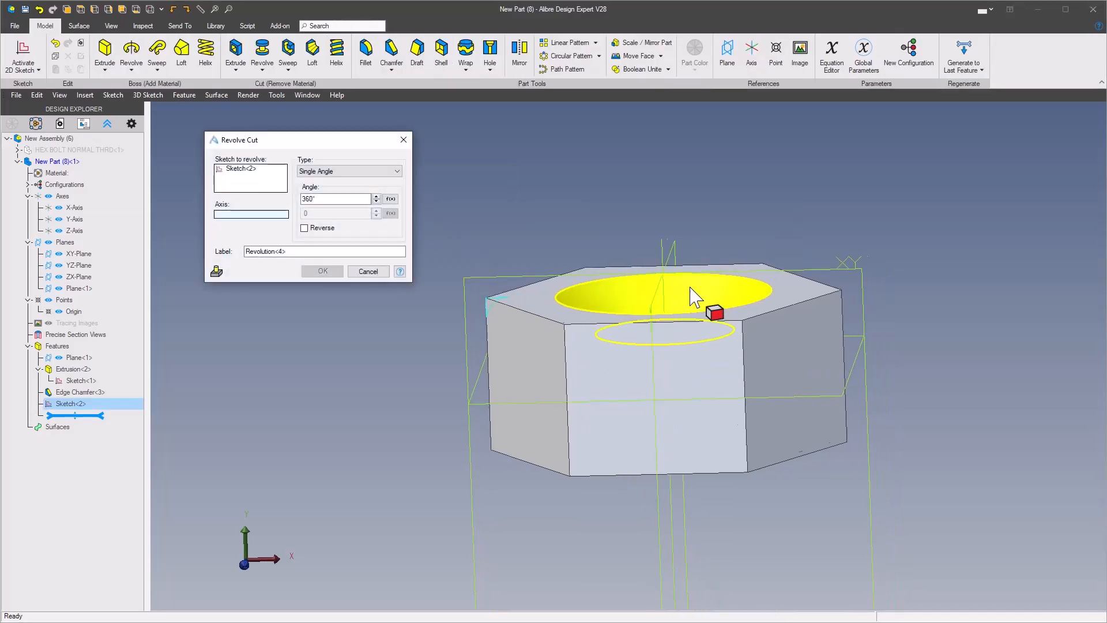
{"action": "left_click", "coordinate": [637, 257]}
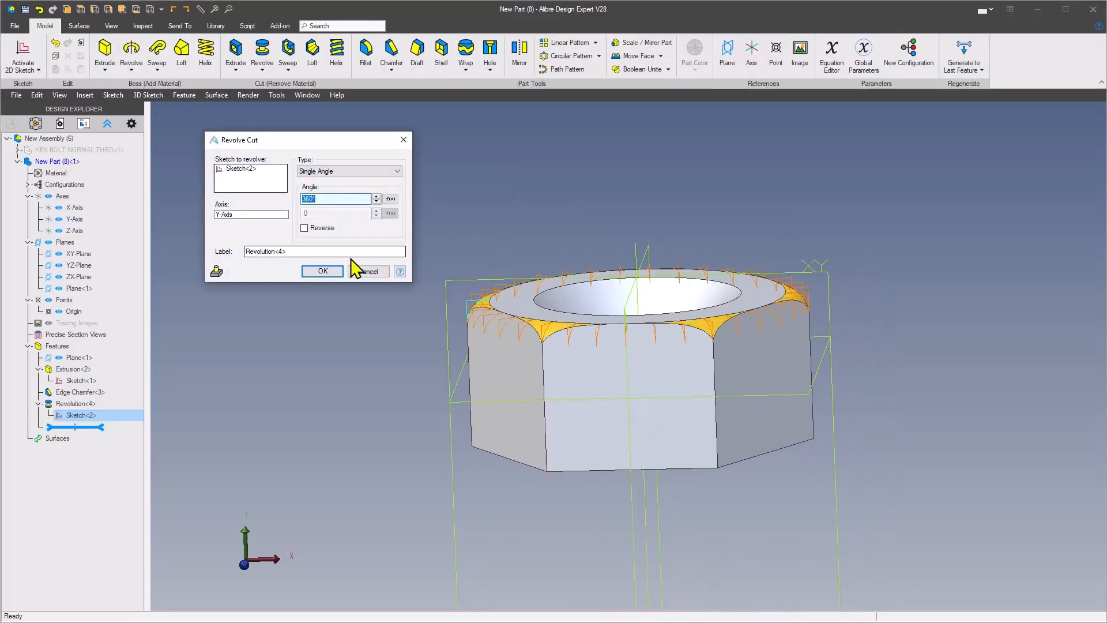
{"action": "left_click", "coordinate": [322, 271]}
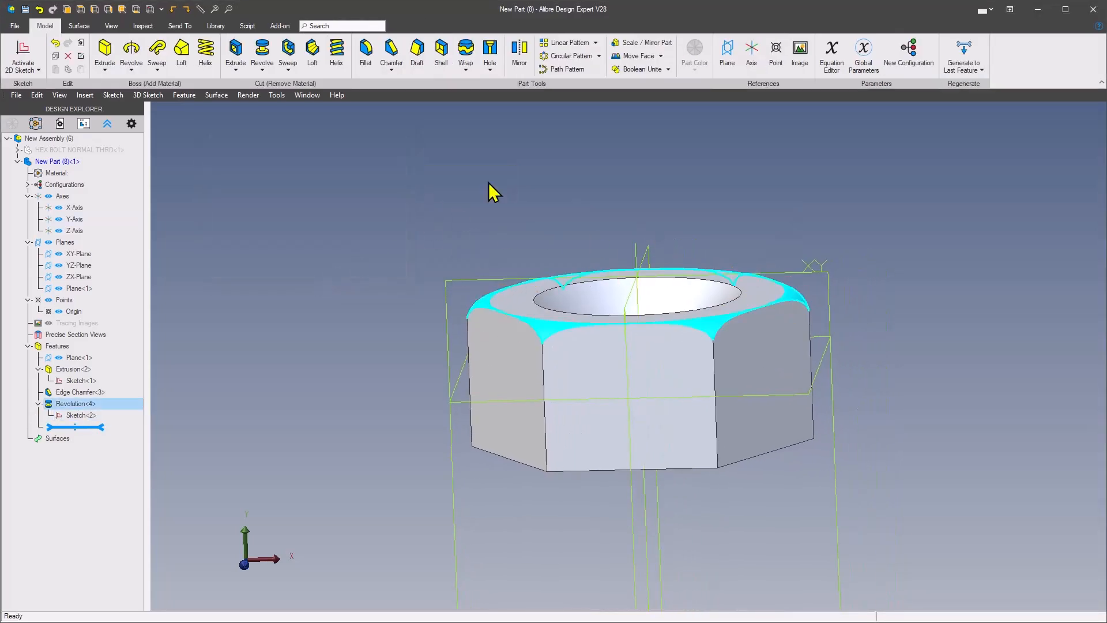
Mirror the revolved cut about the nut's mid-height plane so the lower corners are rounded too
{"action": "left_click", "coordinate": [523, 56]}
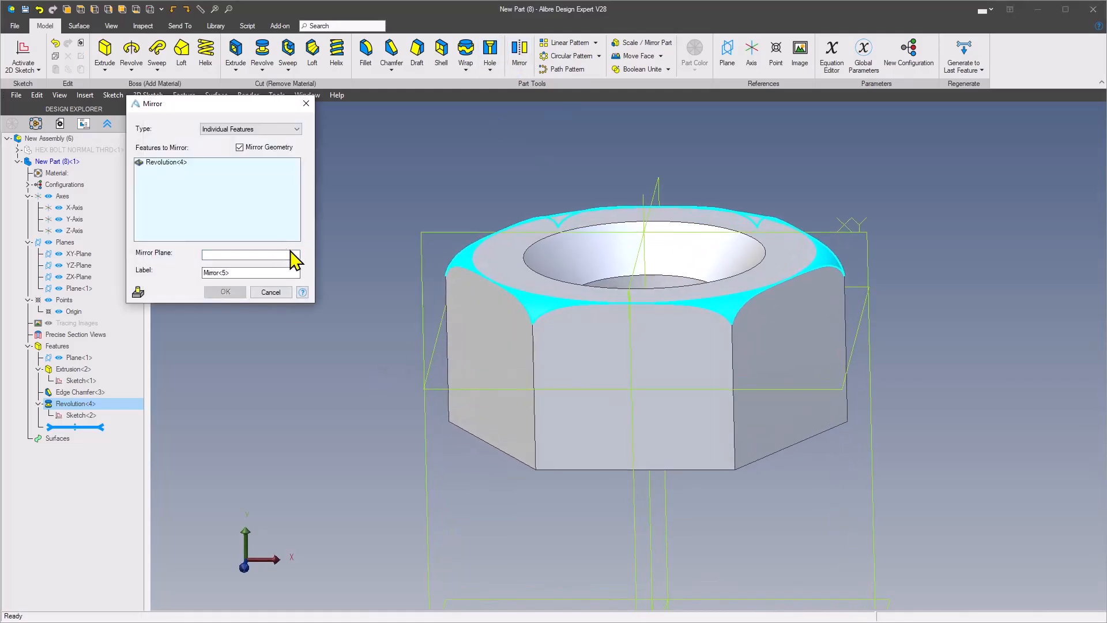
{"action": "left_click", "coordinate": [288, 257]}
{"action": "left_click", "coordinate": [441, 396]}
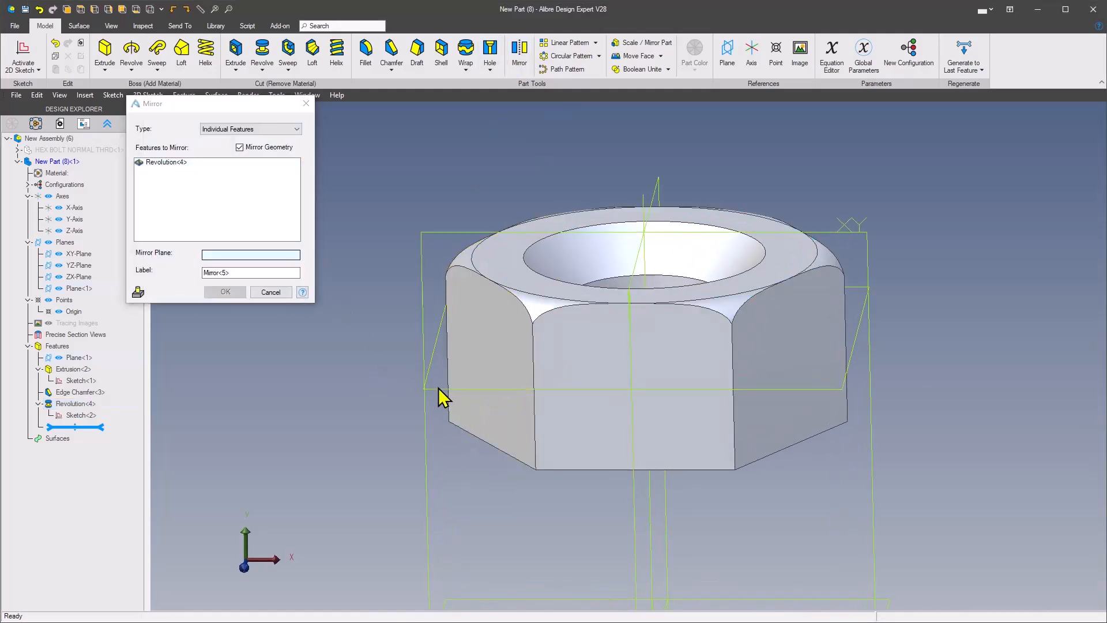
{"action": "left_click", "coordinate": [433, 388]}
{"action": "left_click", "coordinate": [224, 292]}
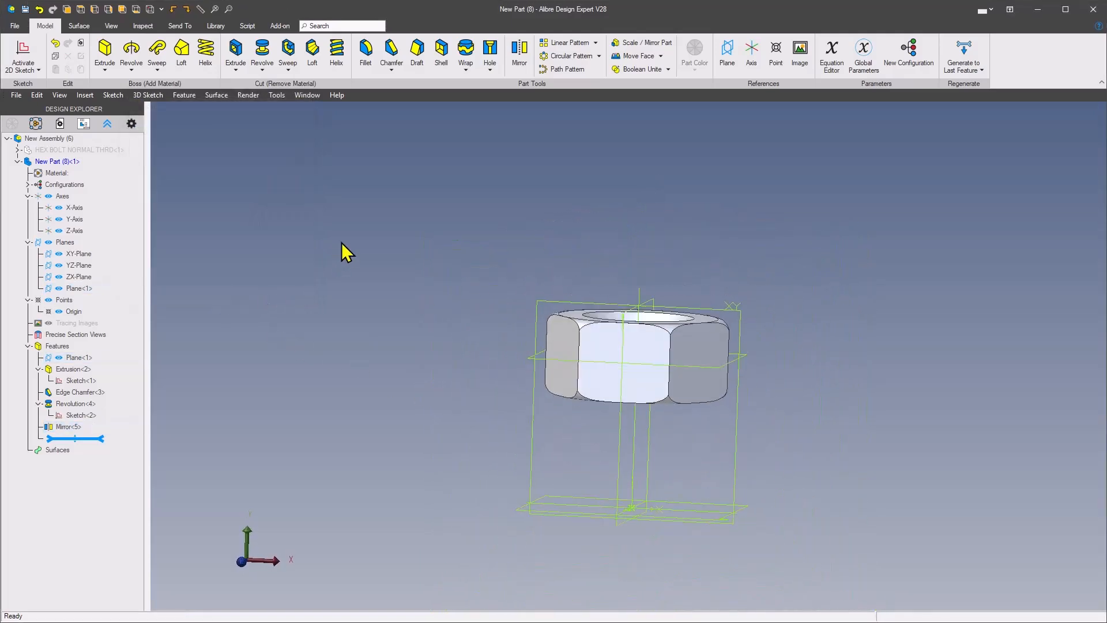
Unhide the hex bolt and return from the nut part to editing the top-level assembly
{"action": "right_click", "coordinate": [63, 151]}
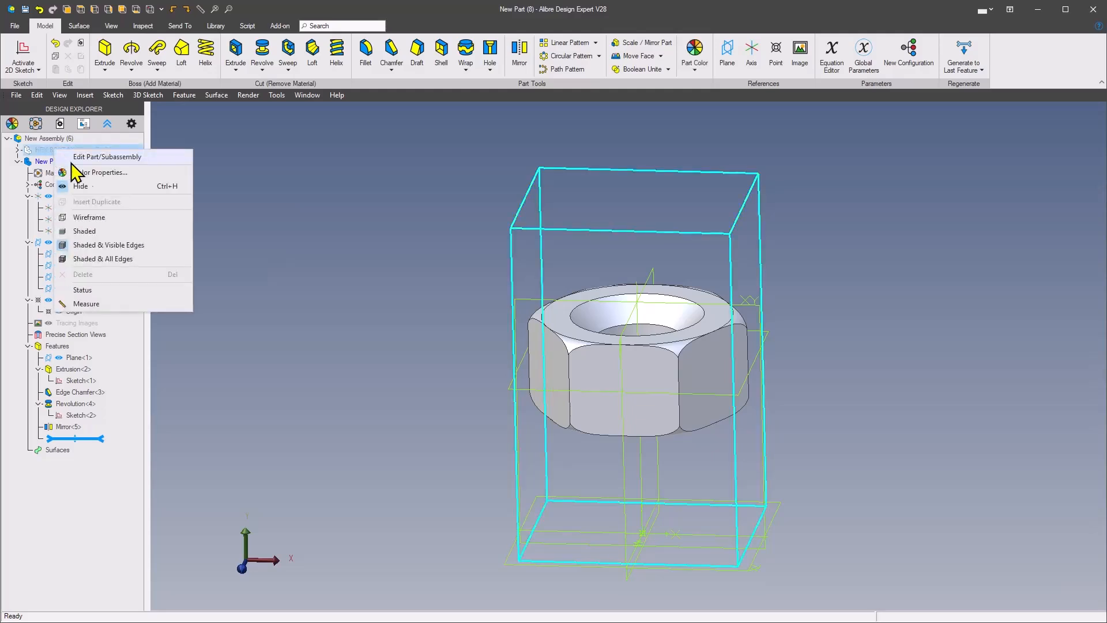
{"action": "key", "text": "Escape"}
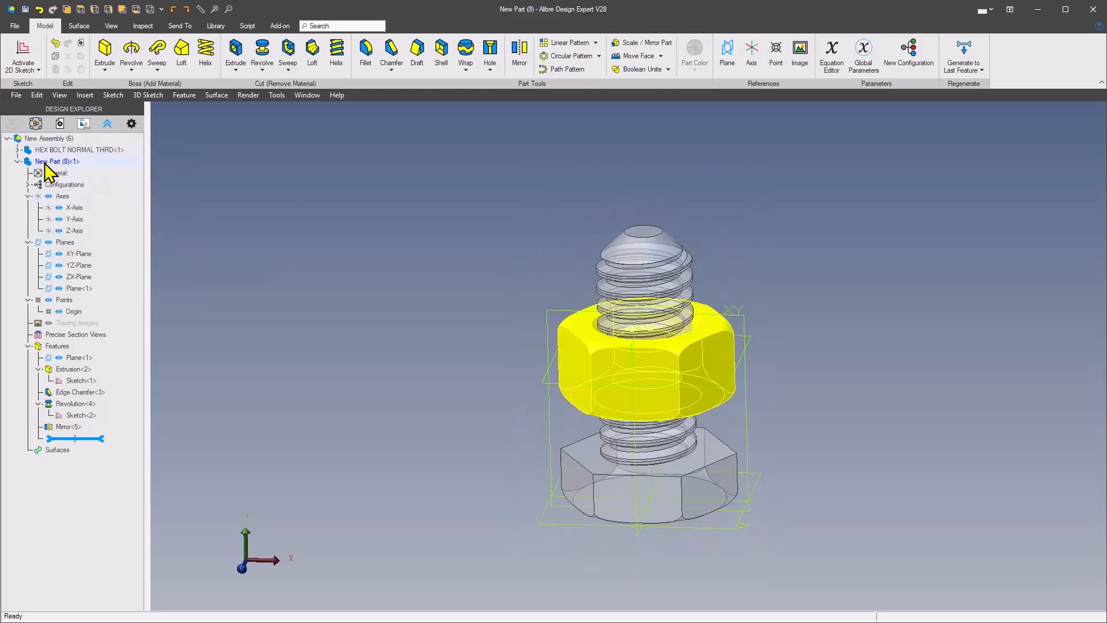
{"action": "right_click", "coordinate": [46, 163]}
{"action": "left_click", "coordinate": [109, 185]}
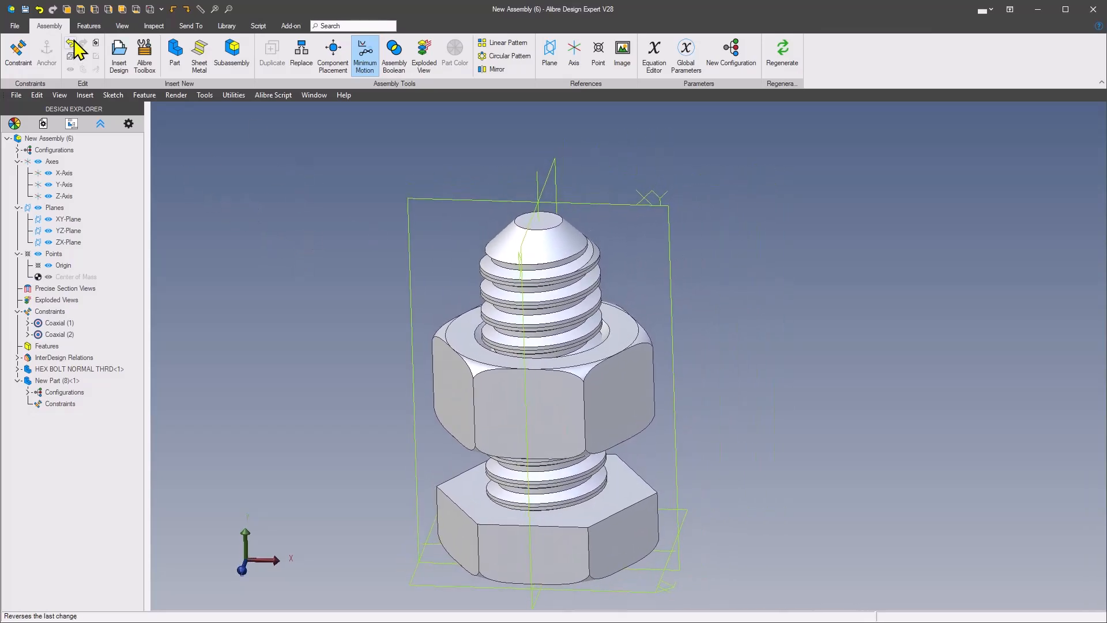
Start saving the assembly and its new part, naming the assembly file BOLT NUT ASSY v2
{"action": "left_click", "coordinate": [16, 95]}
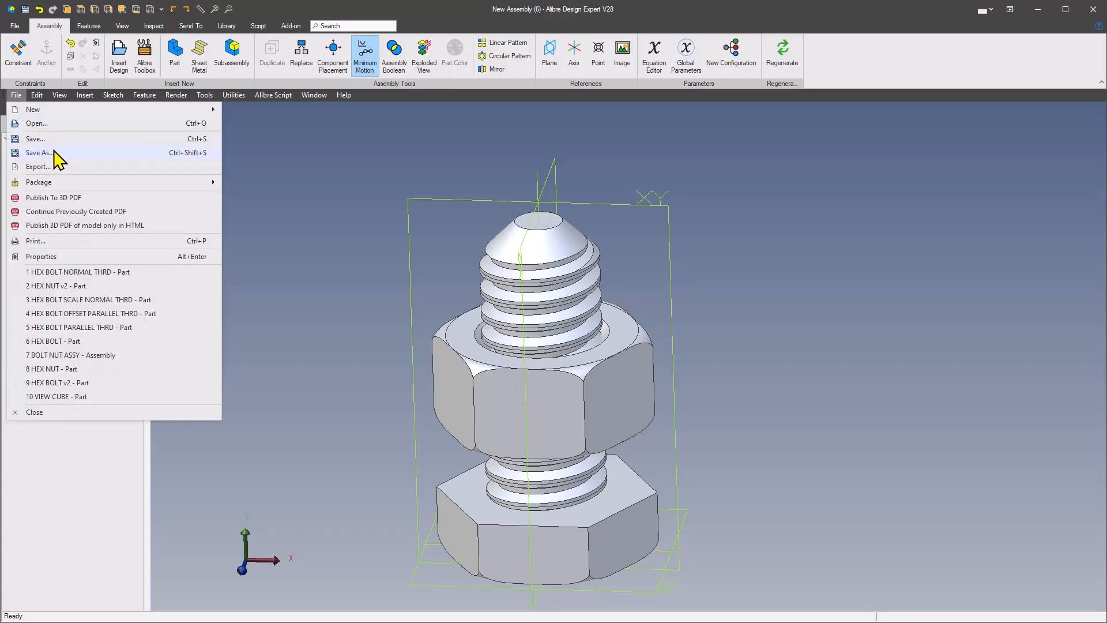
{"action": "left_click", "coordinate": [40, 141]}
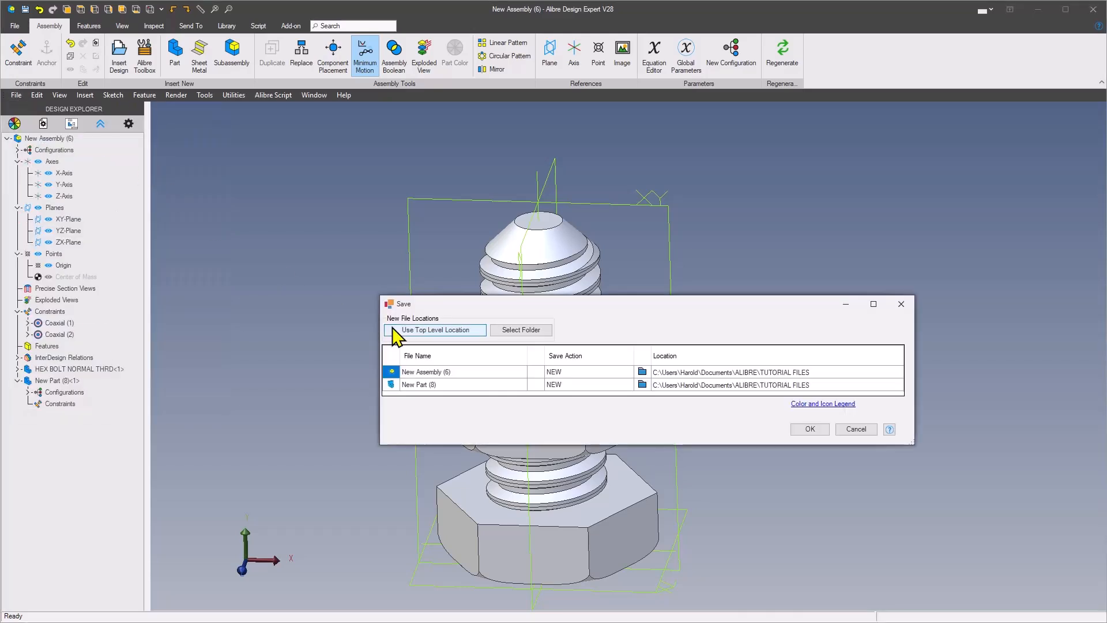
{"action": "left_click", "coordinate": [457, 375]}
{"action": "left_click", "coordinate": [457, 374]}
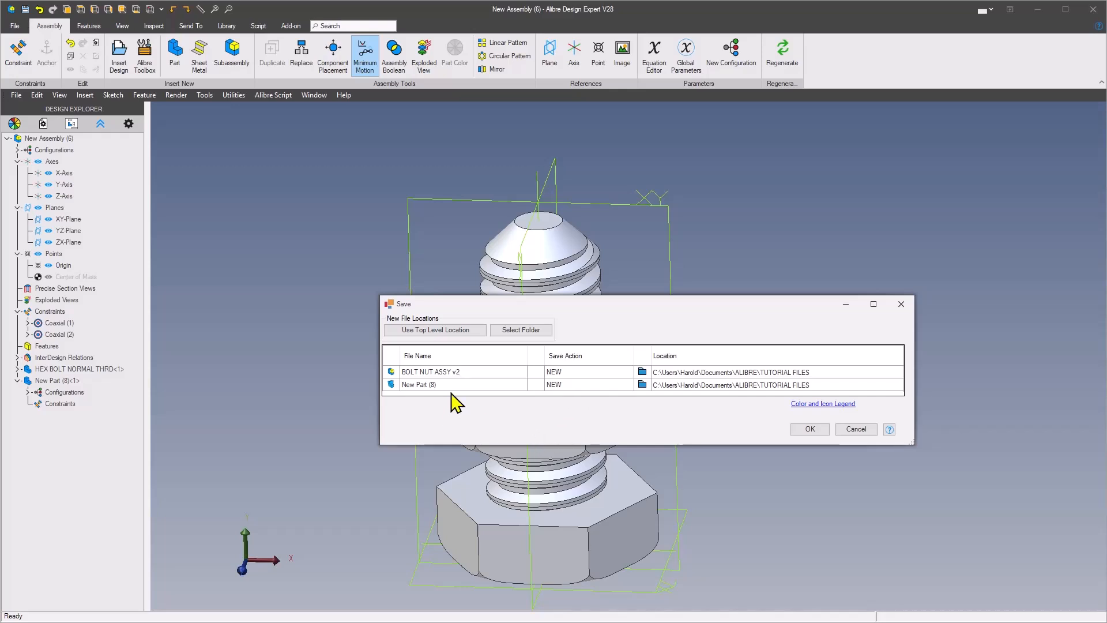
Name the new part file HEX NUT v2 and save both files, overwriting the existing part of that name
{"action": "left_click", "coordinate": [426, 384]}
{"action": "left_click", "coordinate": [442, 385]}
{"action": "key", "text": "Return"}
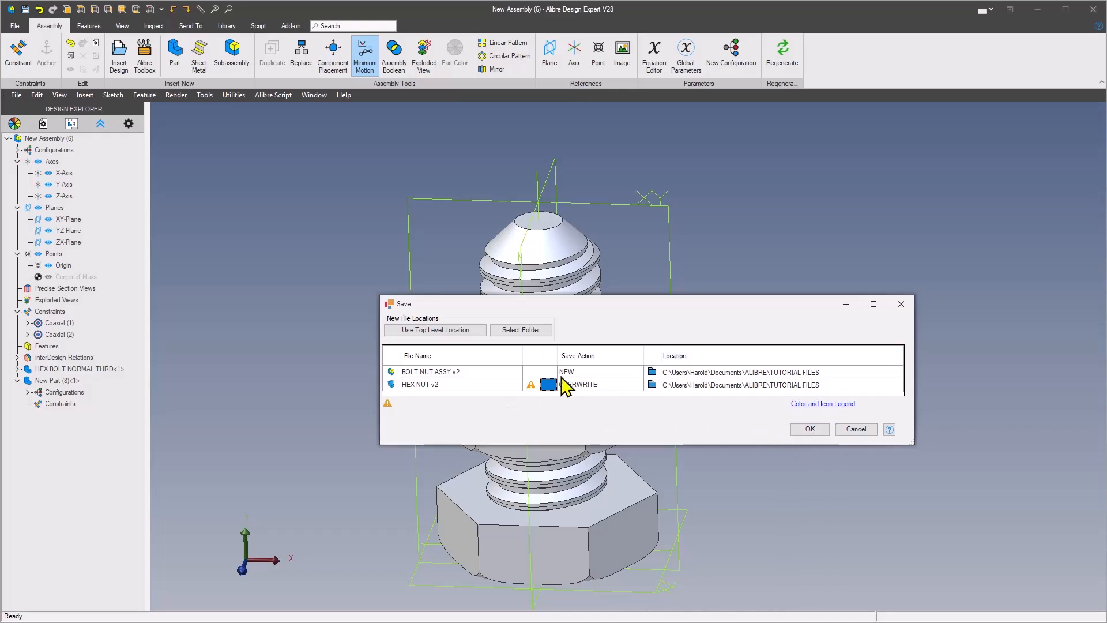
{"action": "left_click", "coordinate": [809, 429]}
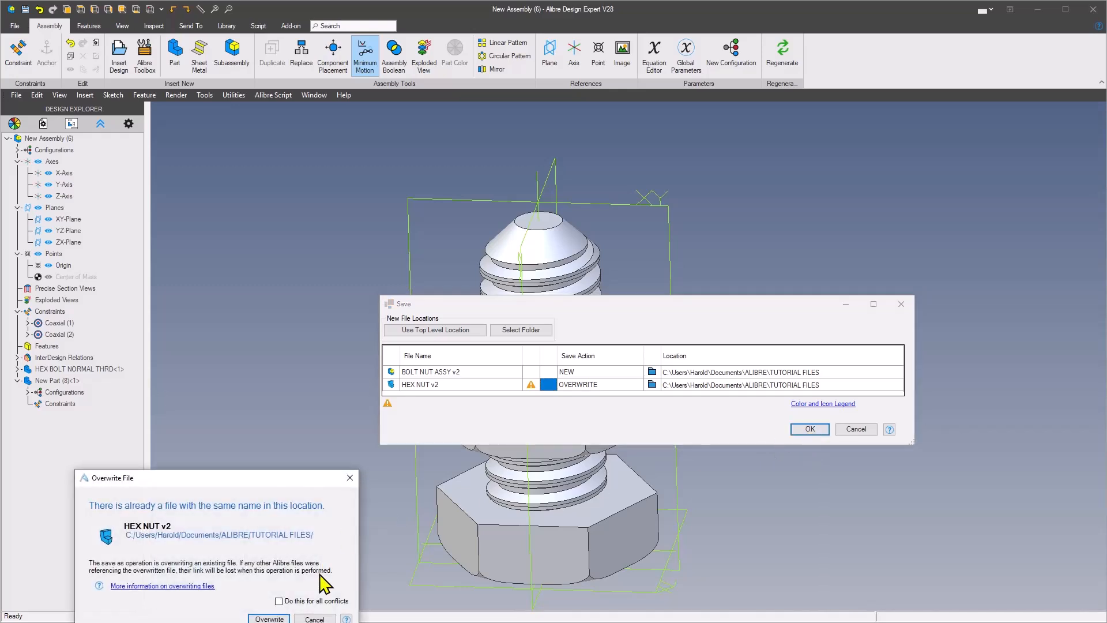
{"action": "left_click", "coordinate": [269, 618]}
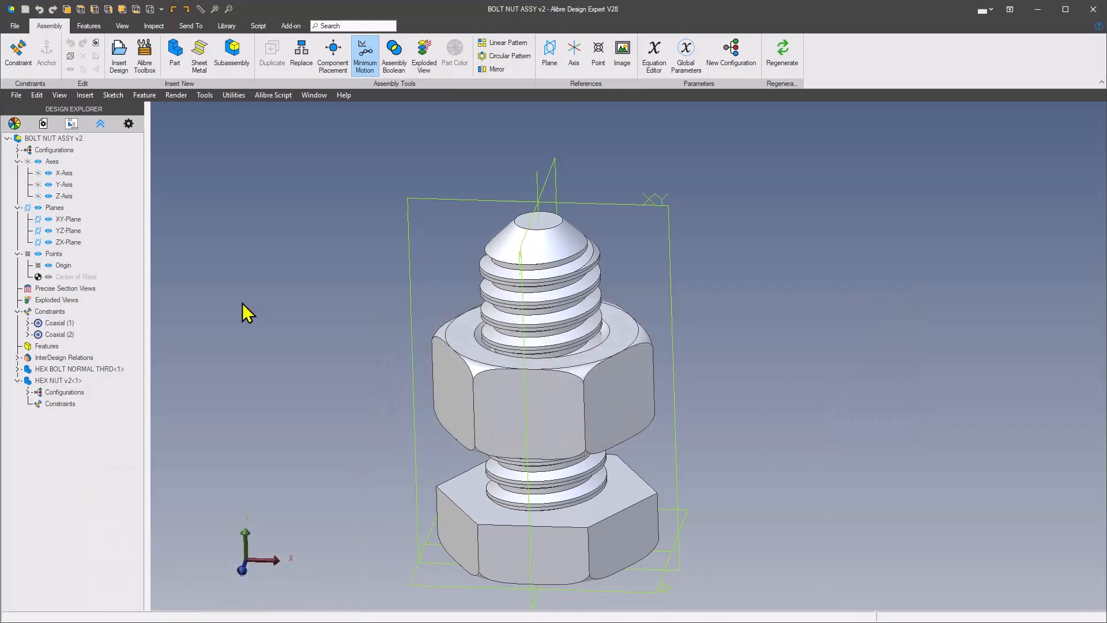
Open the hex nut from the assembly for editing in a separate window and enlarge that window
{"action": "middle_click_drag", "start_coordinate": [815, 326], "coordinate": [625, 344]}
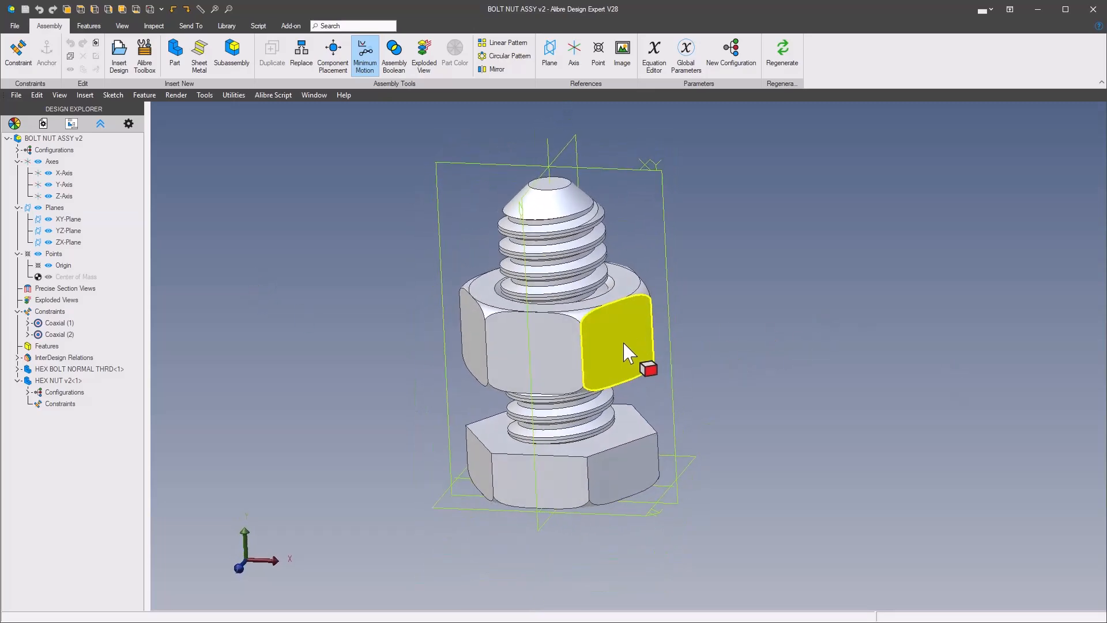
{"action": "right_click", "coordinate": [625, 344]}
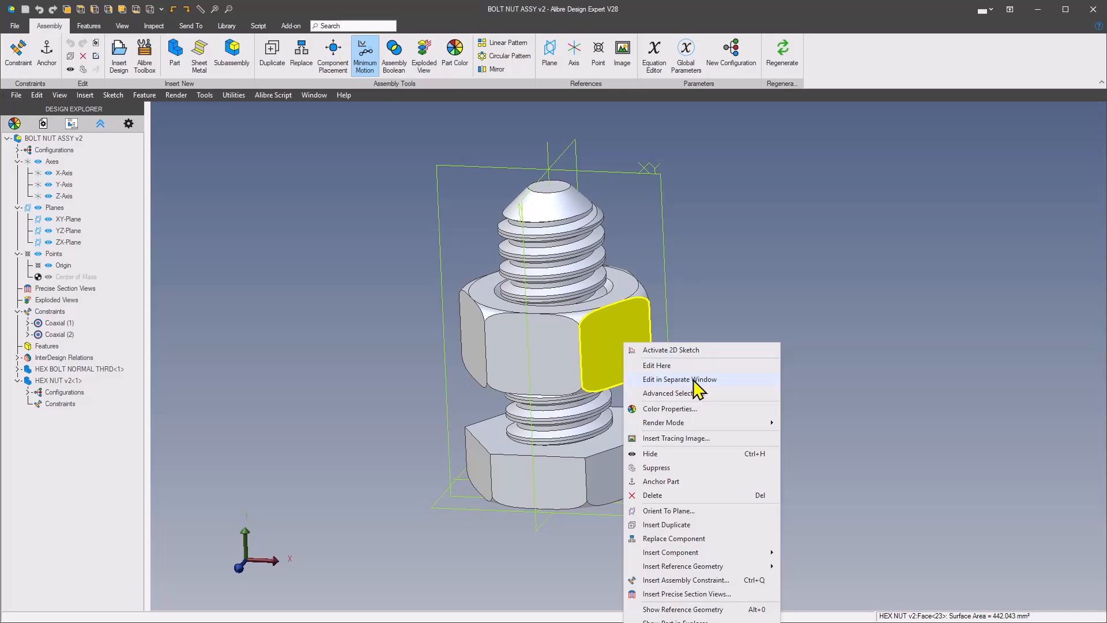
{"action": "left_click", "coordinate": [694, 380]}
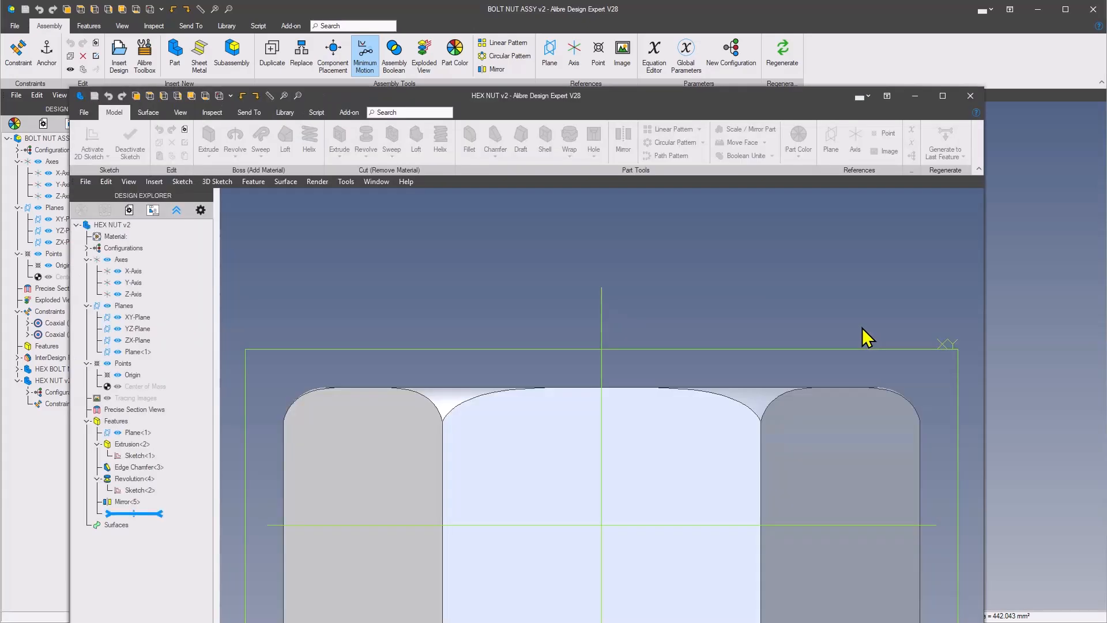
{"action": "right_click", "coordinate": [983, 246]}
{"action": "left_click", "coordinate": [1043, 317]}
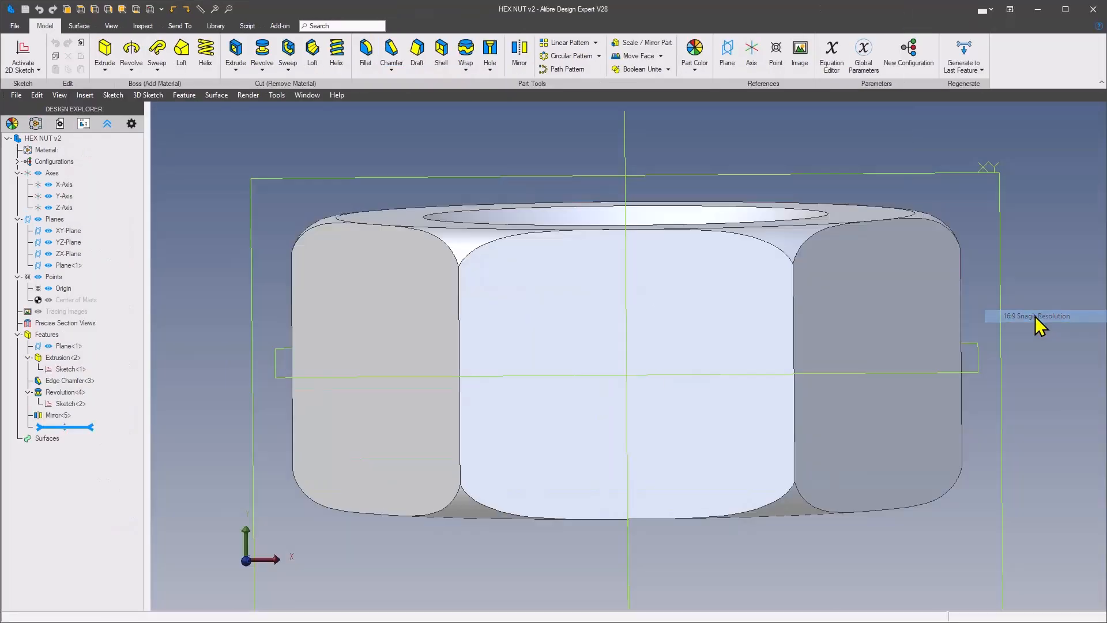
{"action": "left_click", "coordinate": [110, 346]}
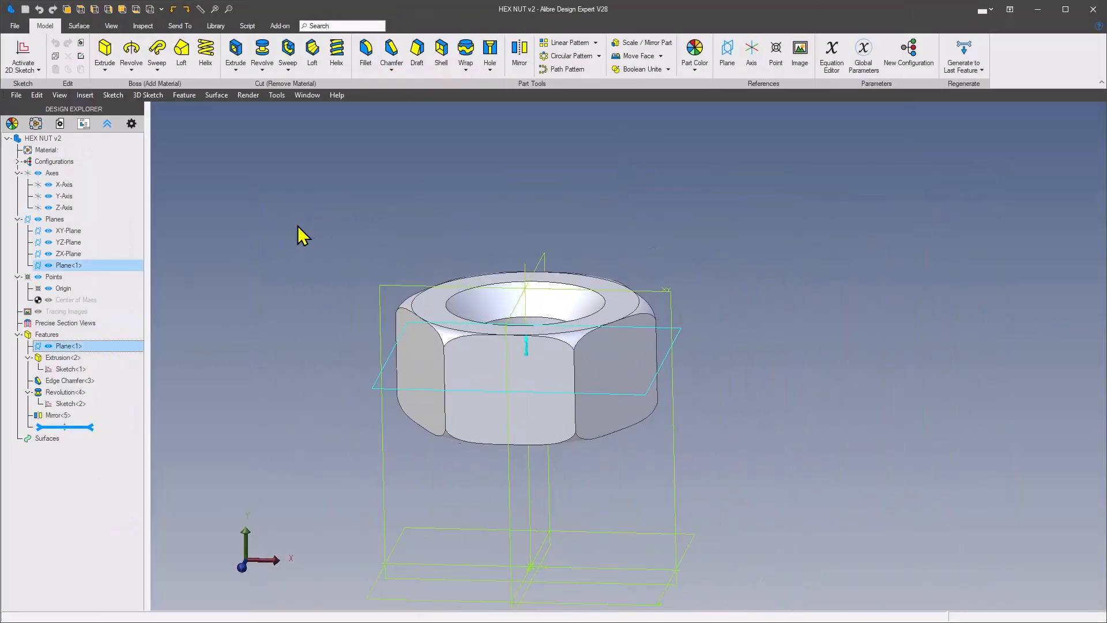
{"action": "left_click", "coordinate": [317, 293]}
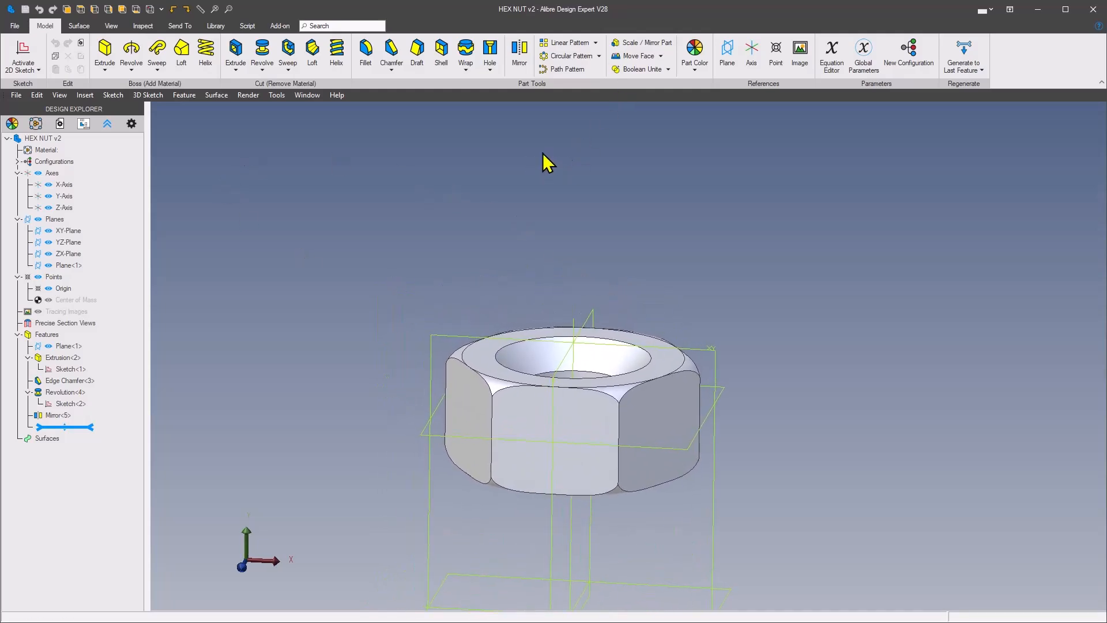
Start a Boolean Subtract on the nut and insert one copy of HEX BOLT SCALE NORMAL THRD beside it as the tool
{"action": "left_click", "coordinate": [668, 69]}
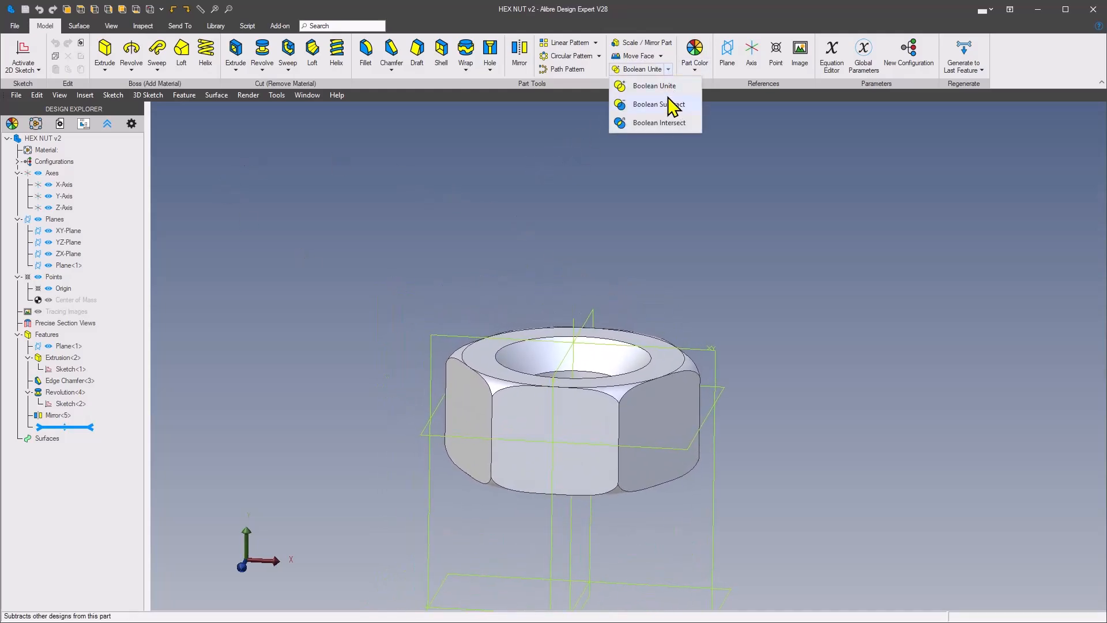
{"action": "left_click", "coordinate": [668, 110]}
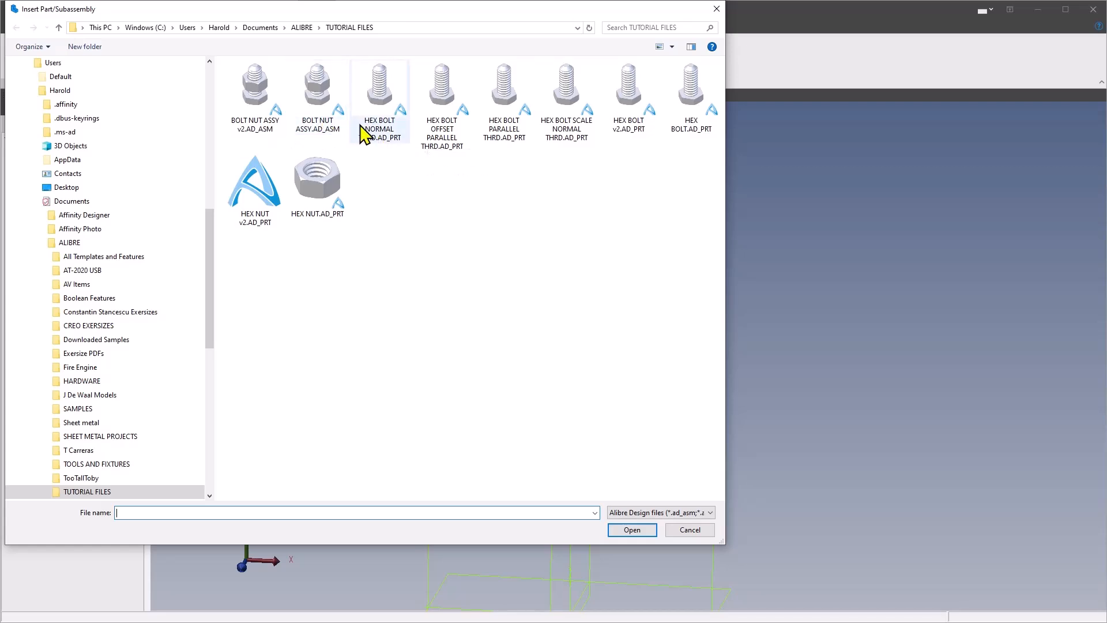
{"action": "left_click", "coordinate": [568, 135]}
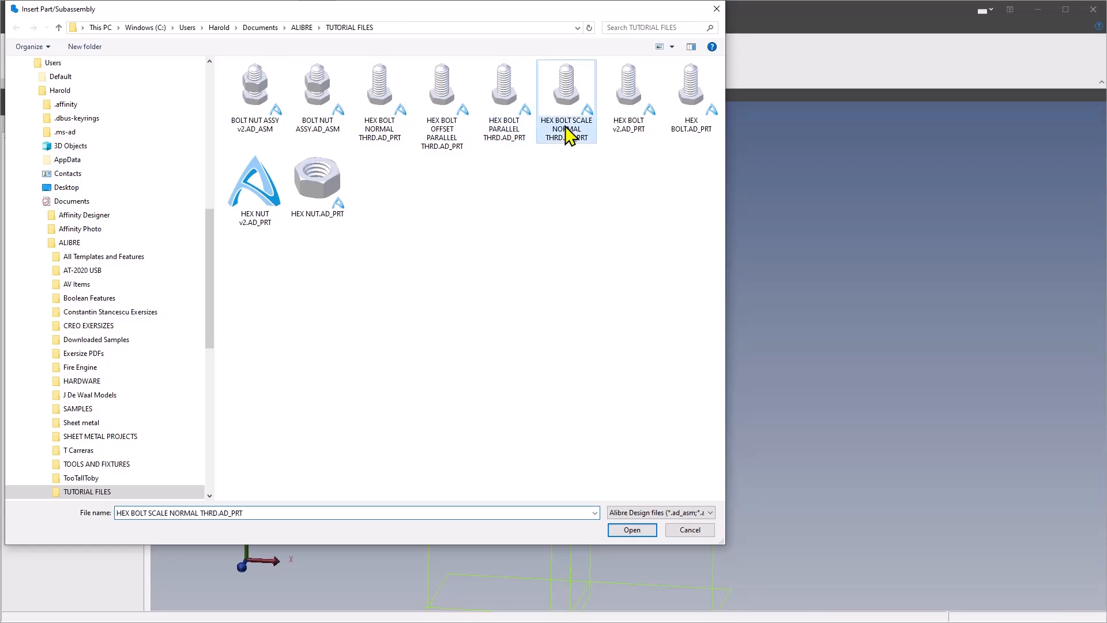
{"action": "left_click", "coordinate": [632, 529]}
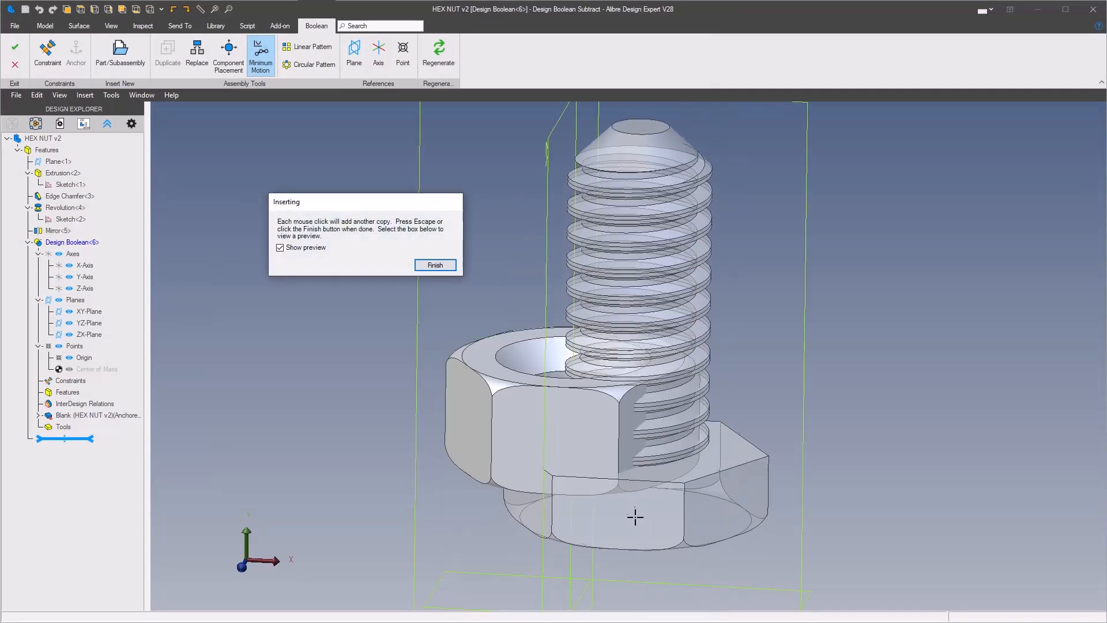
{"action": "scroll", "coordinate": [564, 489], "scroll_direction": "down", "scroll_amount": 5}
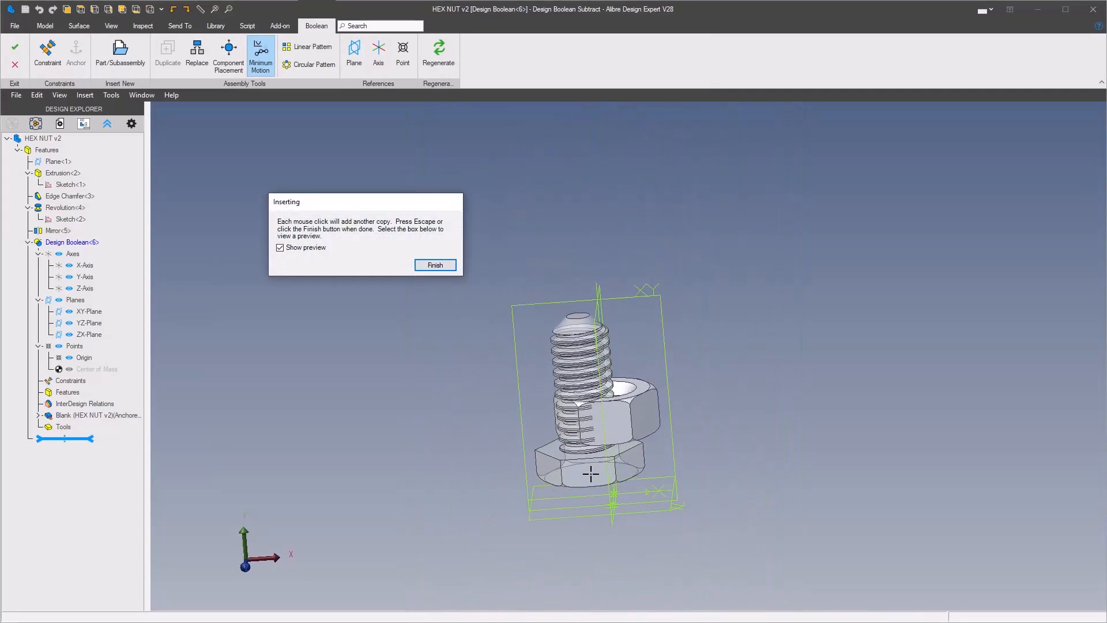
{"action": "left_click", "coordinate": [555, 489]}
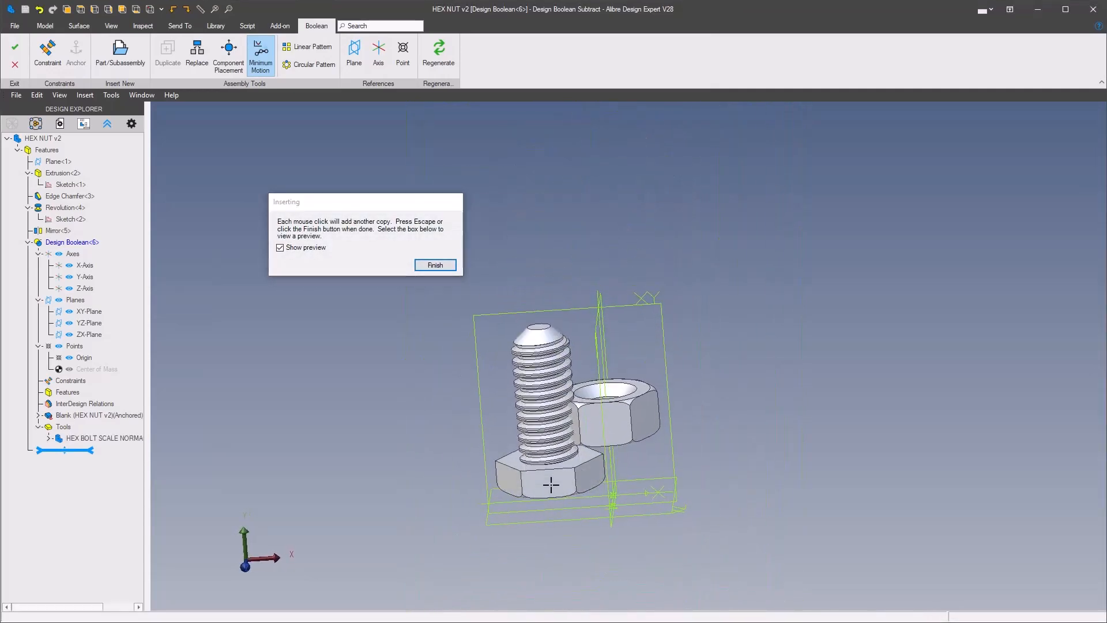
{"action": "left_click", "coordinate": [436, 266]}
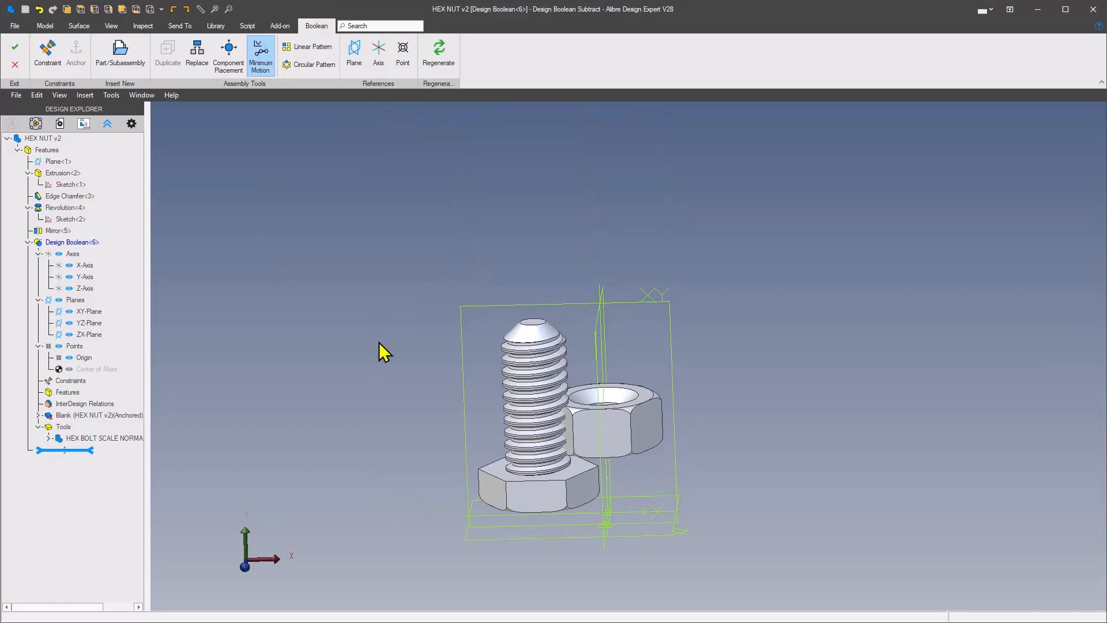
Show the inserted bolt's reference geometry and constrain its Y-Axis coaxial with the nut's Y-Axis at 0 offset
{"action": "right_click", "coordinate": [541, 332]}
{"action": "left_click", "coordinate": [592, 538]}
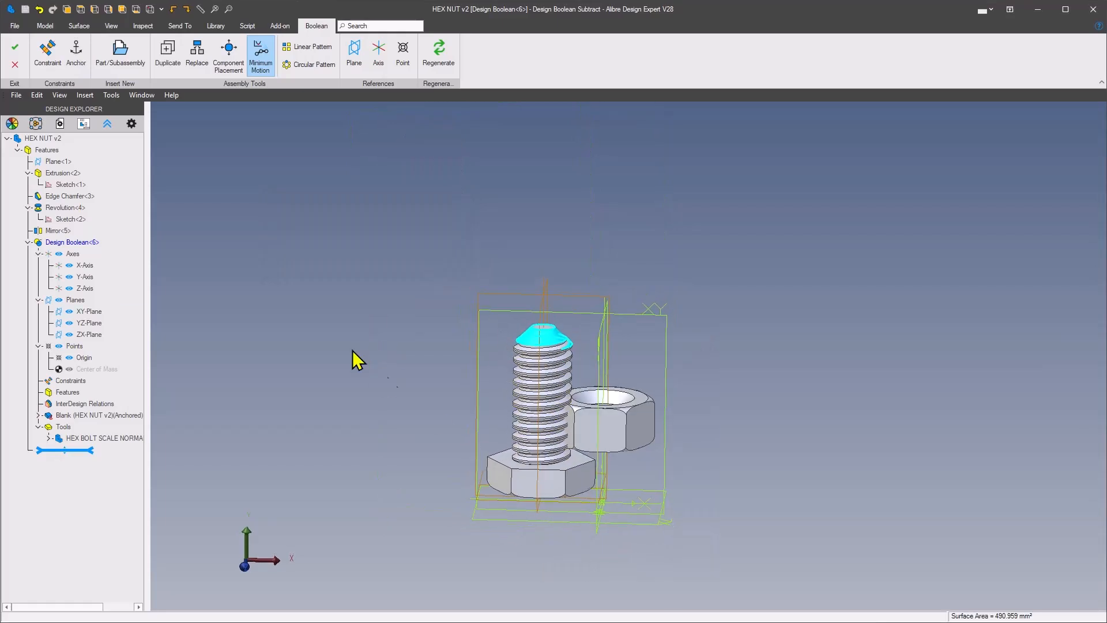
{"action": "left_click", "coordinate": [48, 55]}
{"action": "scroll", "coordinate": [408, 239], "scroll_direction": "up", "scroll_amount": 5}
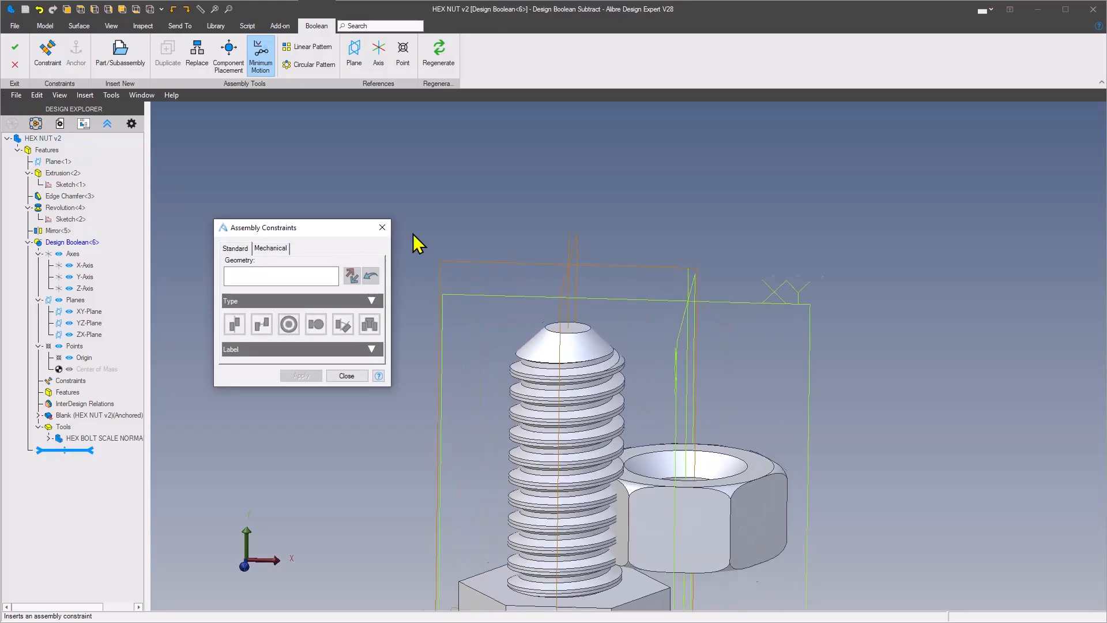
{"action": "left_click", "coordinate": [514, 253]}
{"action": "scroll", "coordinate": [718, 337], "scroll_direction": "down", "scroll_amount": 2}
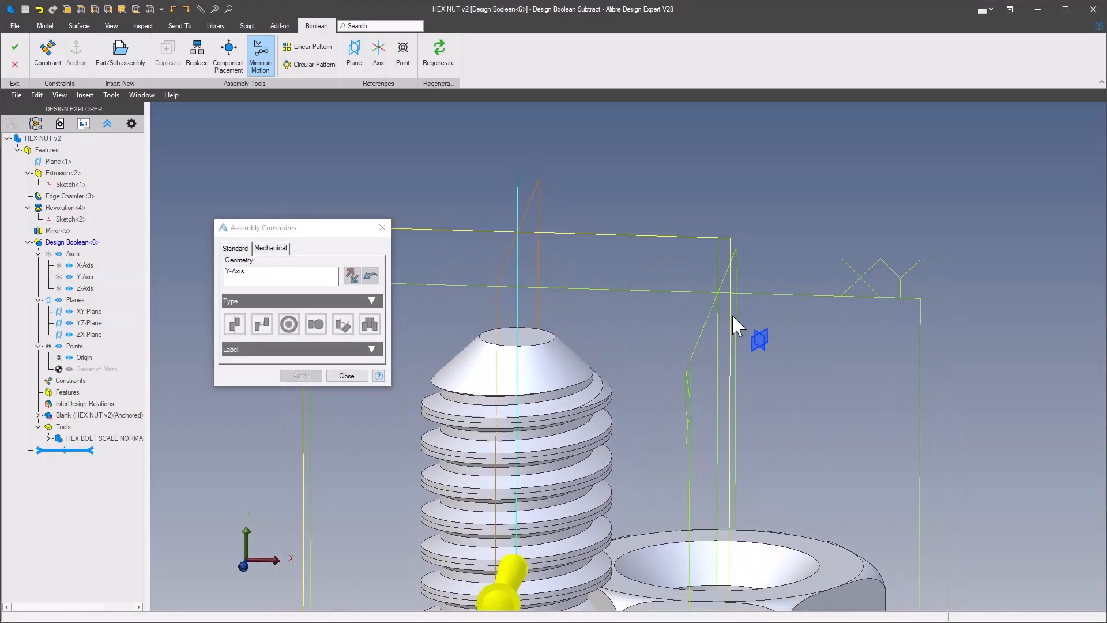
{"action": "left_click", "coordinate": [716, 340]}
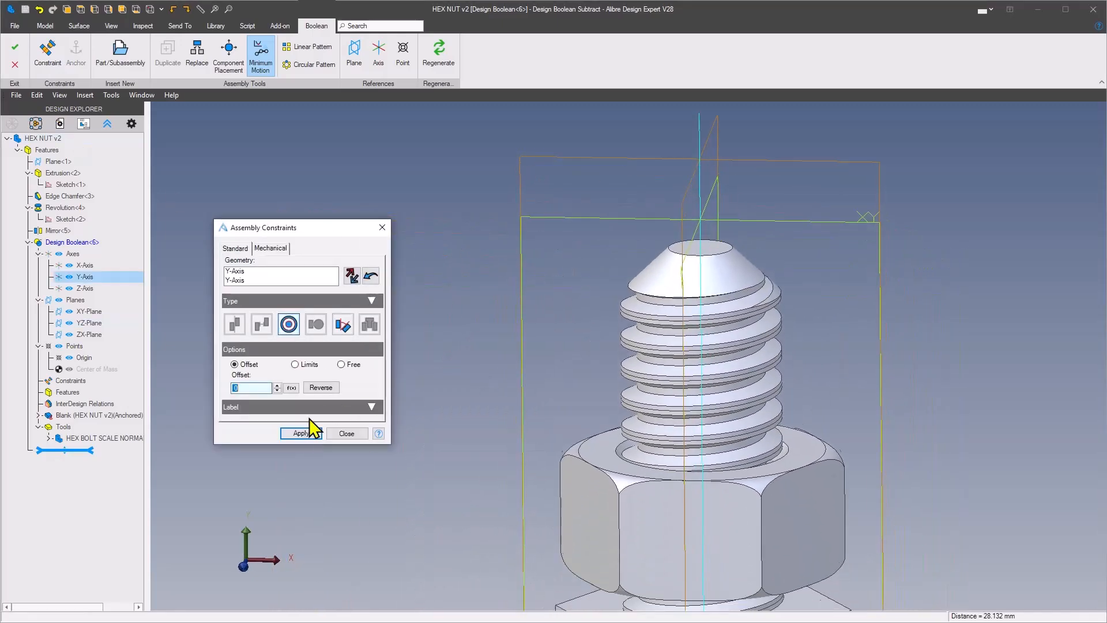
{"action": "left_click", "coordinate": [304, 432]}
Constrain the bolt's X-Axis coaxial with the nut's X-Axis at 0 offset, and hide the bolt's reference geometry
{"action": "scroll", "coordinate": [763, 475], "scroll_direction": "down", "scroll_amount": 2}
{"action": "scroll", "coordinate": [762, 475], "scroll_direction": "up", "scroll_amount": 4}
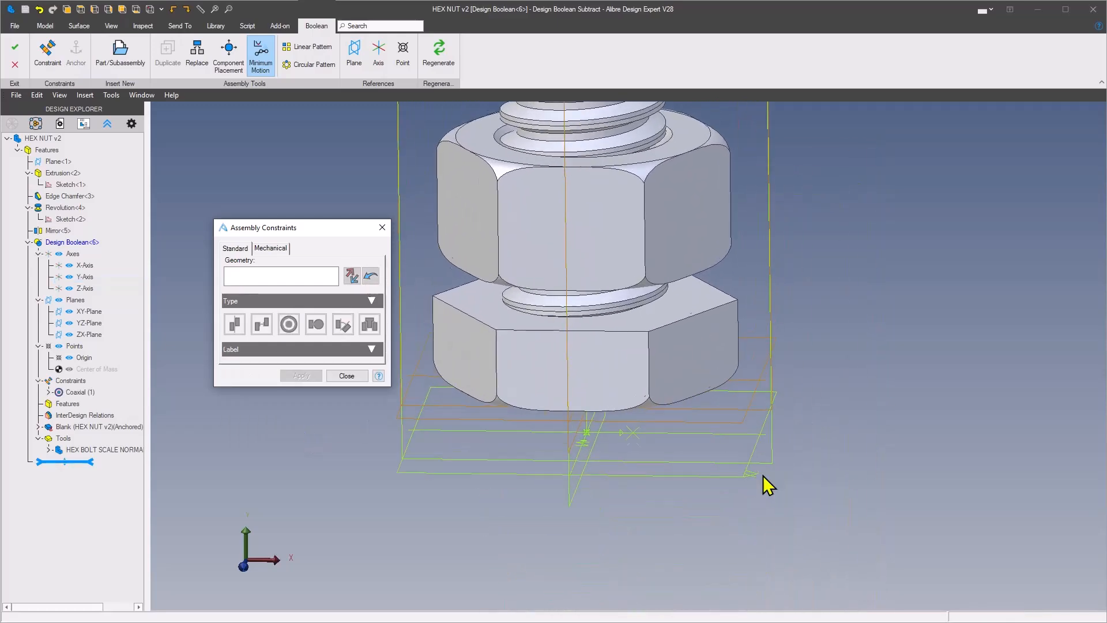
{"action": "left_click", "coordinate": [758, 400]}
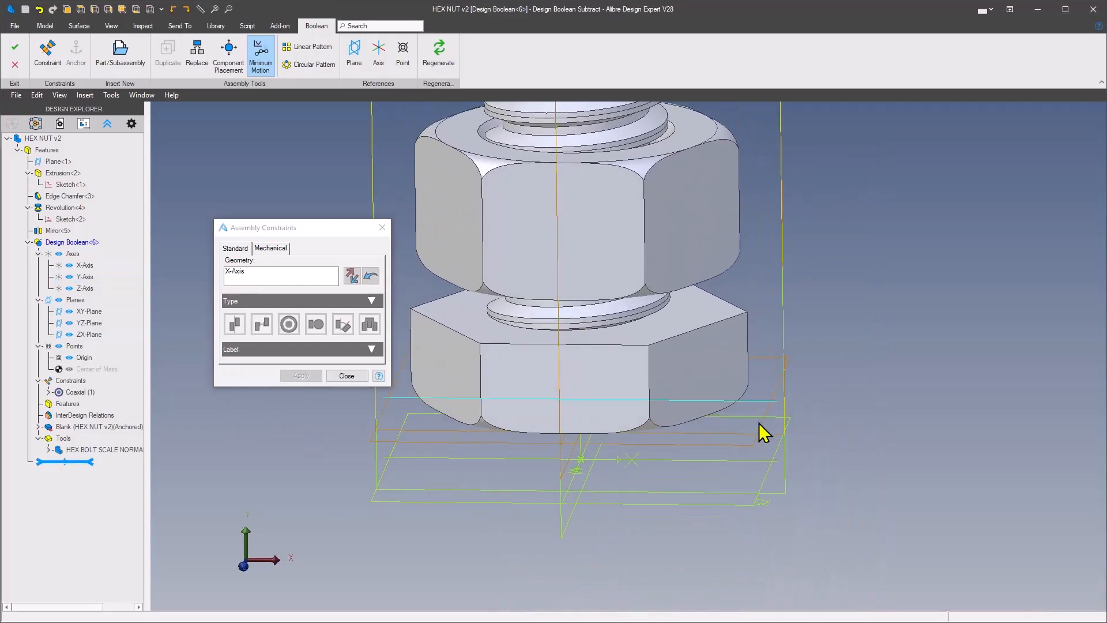
{"action": "left_click", "coordinate": [566, 455]}
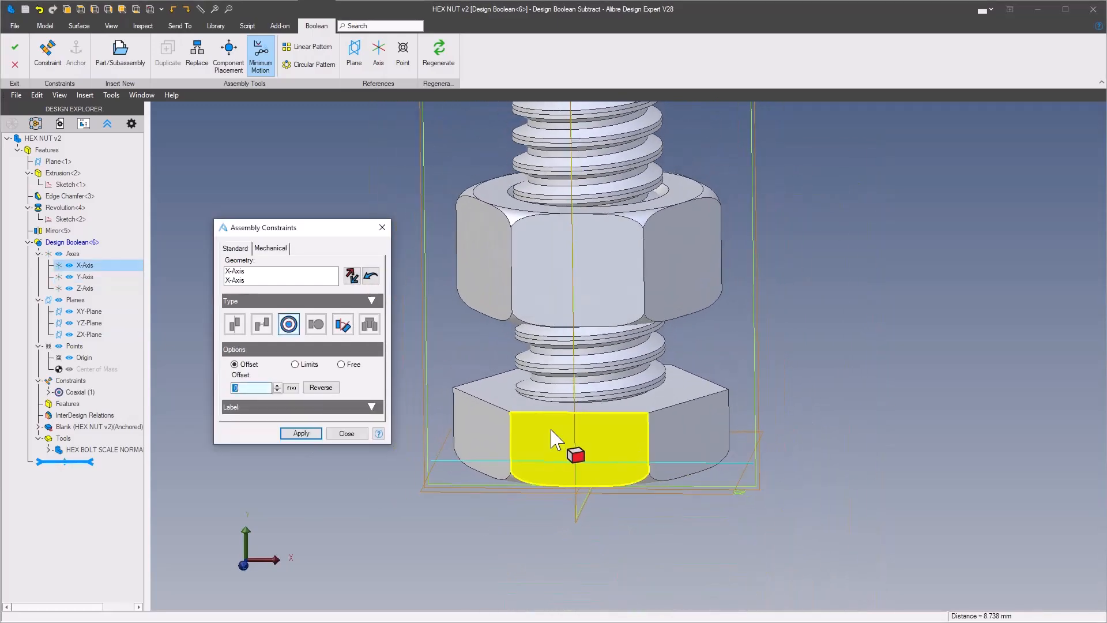
{"action": "left_click", "coordinate": [295, 433]}
{"action": "left_click", "coordinate": [347, 375]}
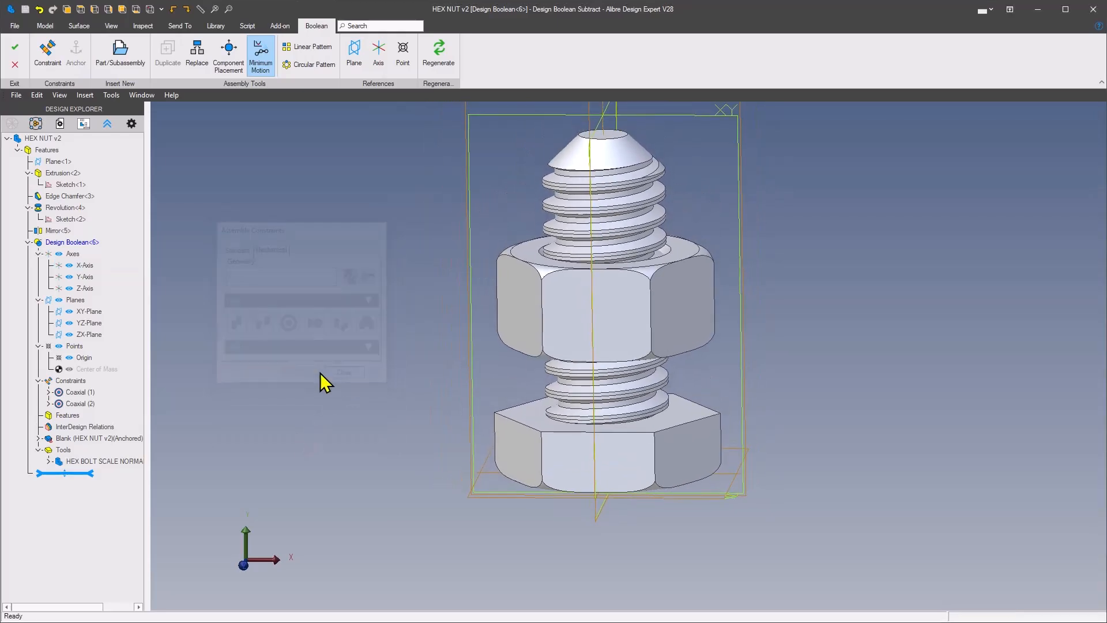
{"action": "right_click", "coordinate": [657, 465]}
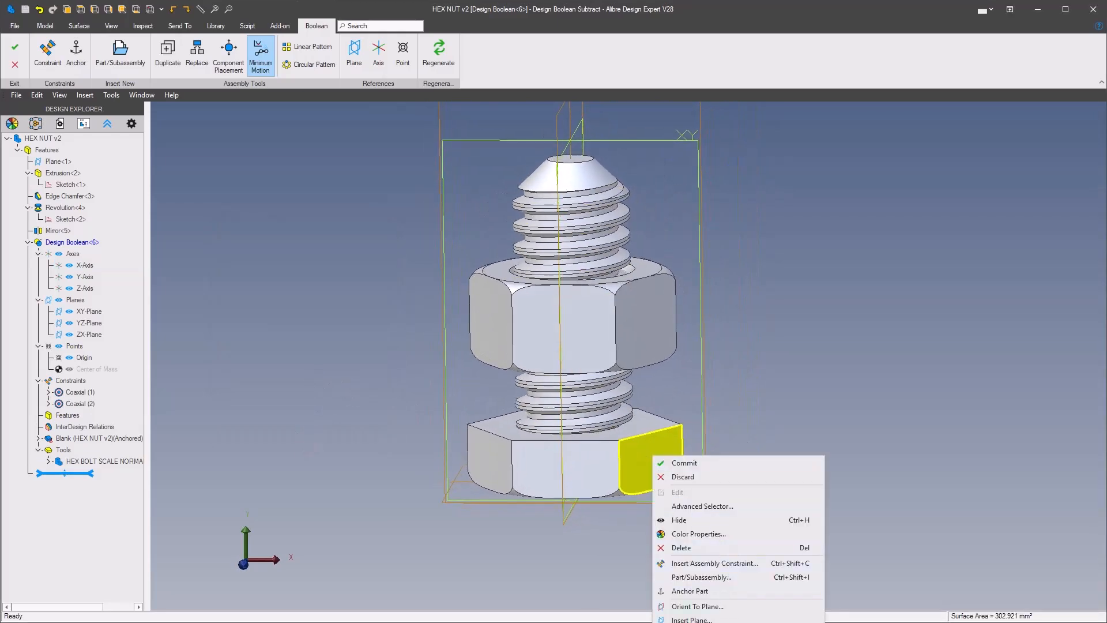
{"action": "left_click", "coordinate": [822, 320]}
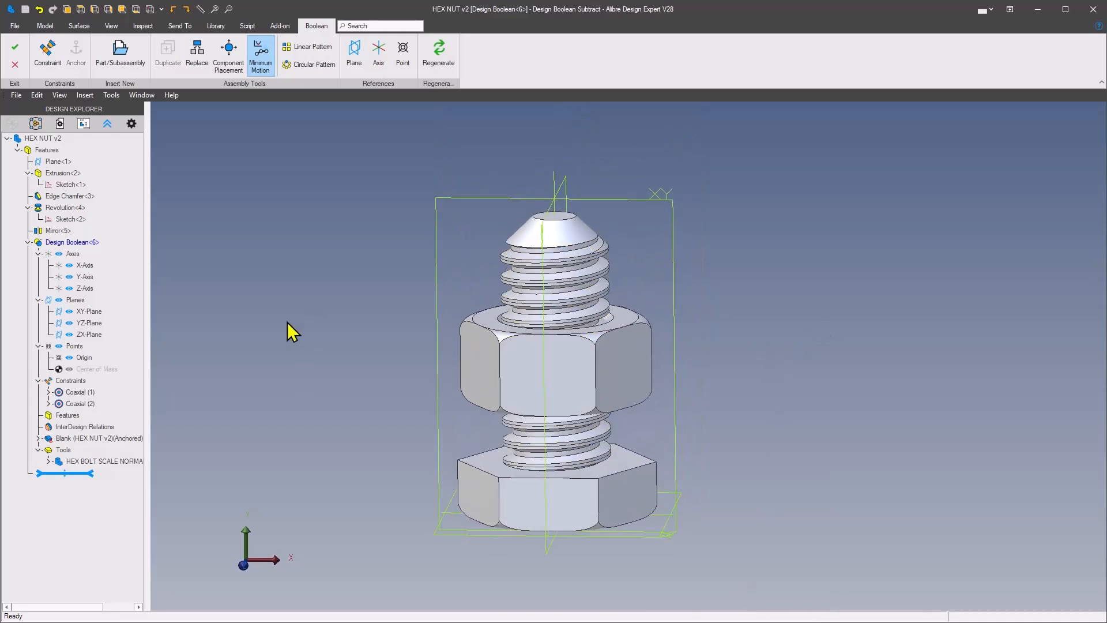
Widen the design tree to show the tool bolt's full configuration name, and commit the Boolean subtraction
{"action": "scroll", "coordinate": [287, 323], "scroll_direction": "up", "scroll_amount": 3}
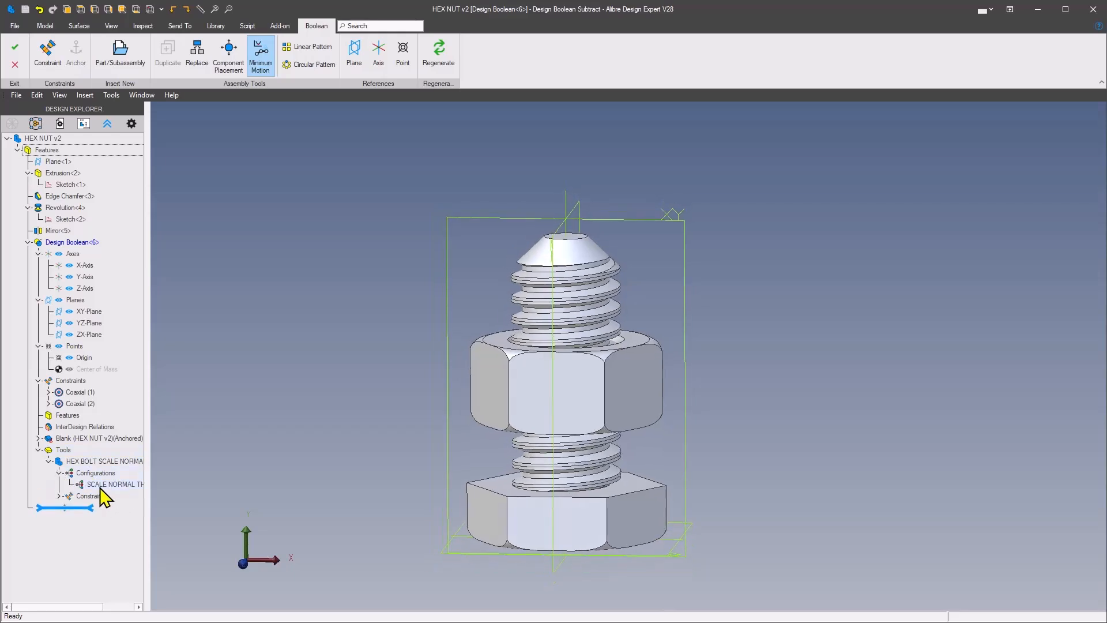
{"action": "left_click_drag", "start_coordinate": [149, 498], "coordinate": [187, 499]}
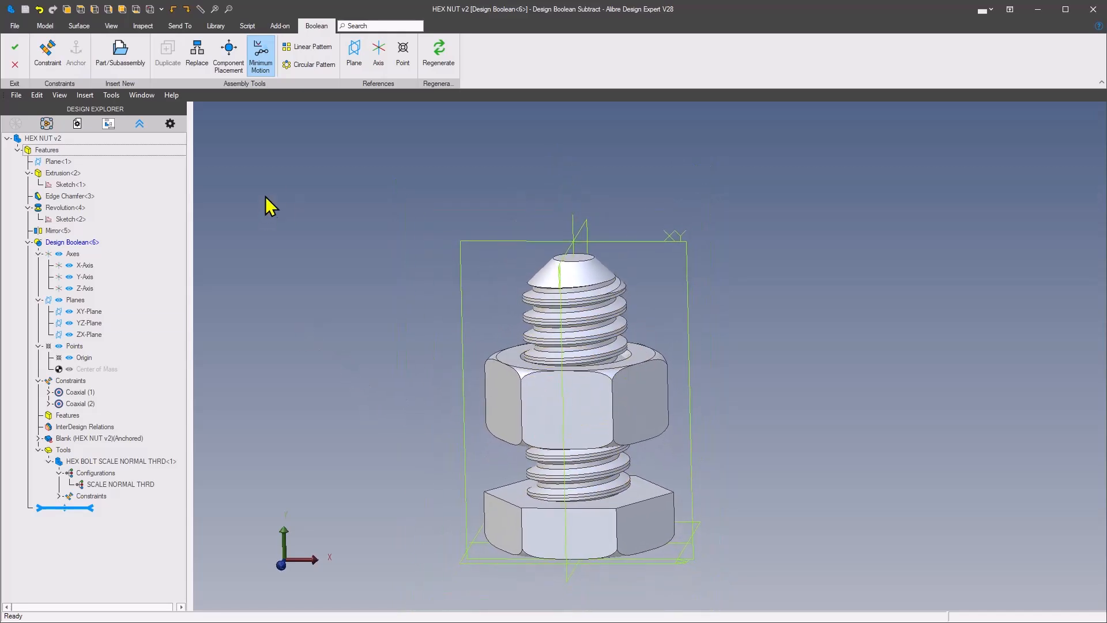
{"action": "left_click", "coordinate": [15, 55]}
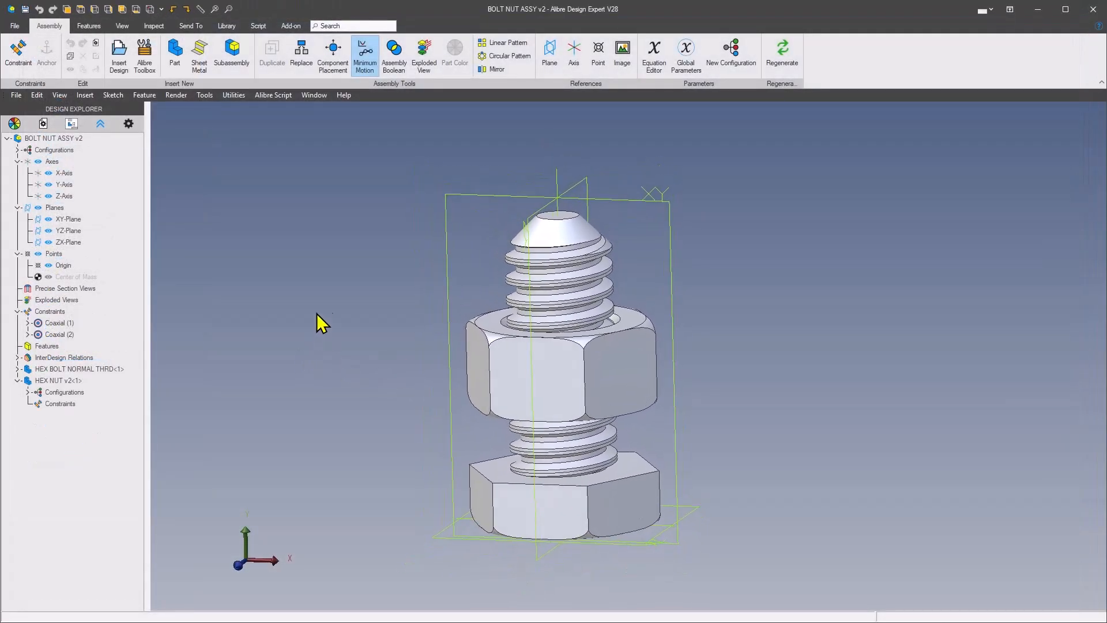
Section the bolt and nut assembly along the XY plane and hide the section plane's outline
{"action": "left_click", "coordinate": [156, 28]}
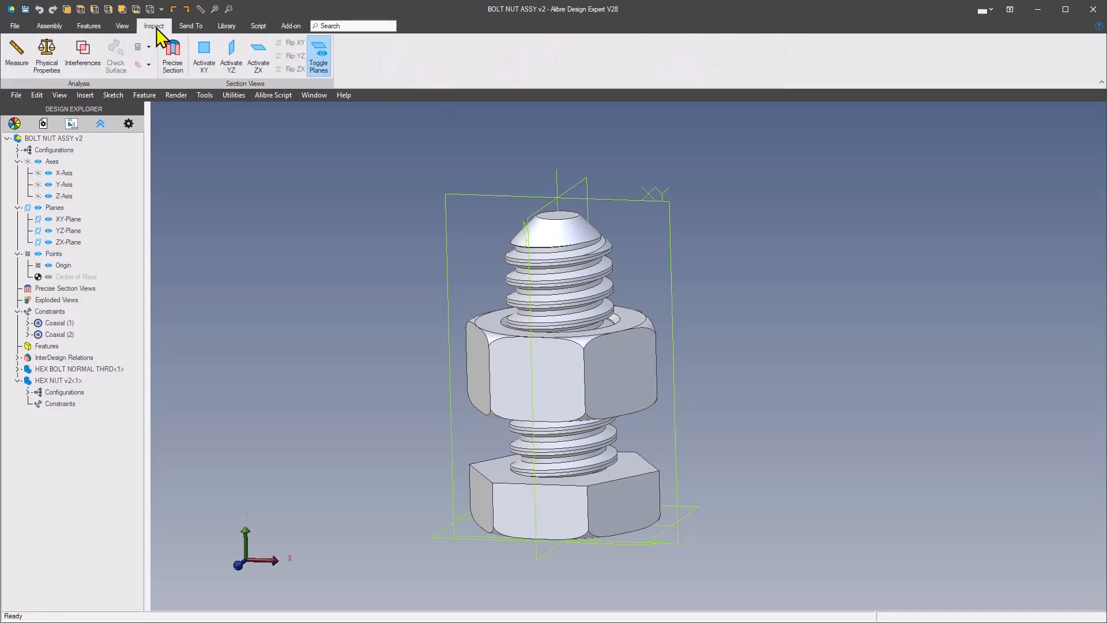
{"action": "left_click", "coordinate": [205, 64]}
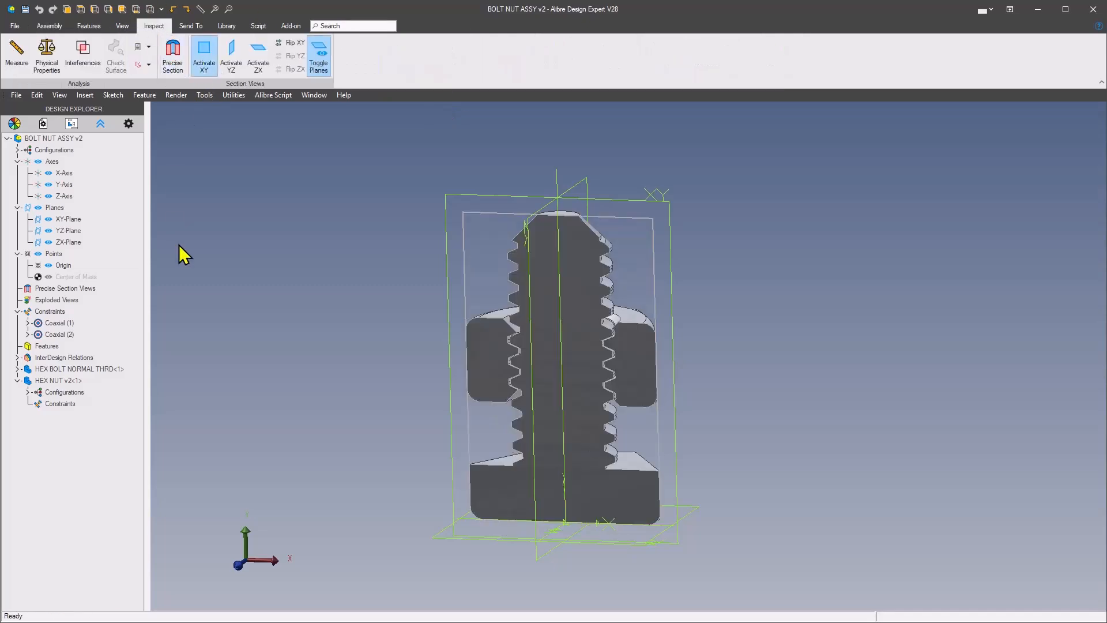
{"action": "left_click", "coordinate": [319, 50]}
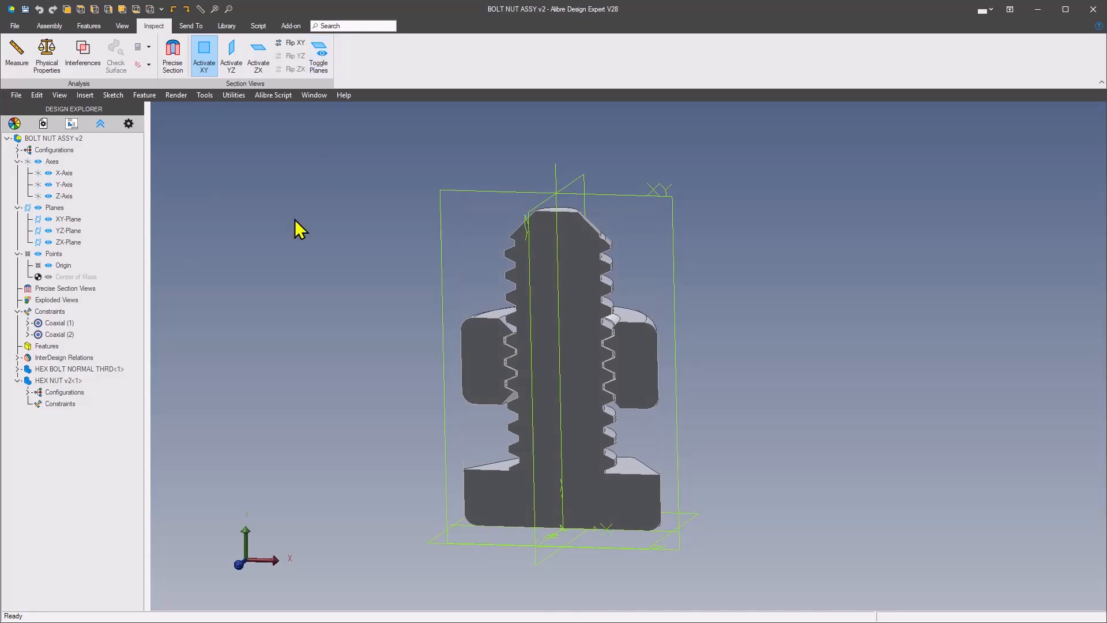
Examine the fit between the nut's internal thread and the bolt's thread in the section, and turn off the XY section view
{"action": "scroll", "coordinate": [832, 384], "scroll_direction": "up", "scroll_amount": 5}
{"action": "middle_click_drag", "start_coordinate": [833, 384], "coordinate": [866, 386]}
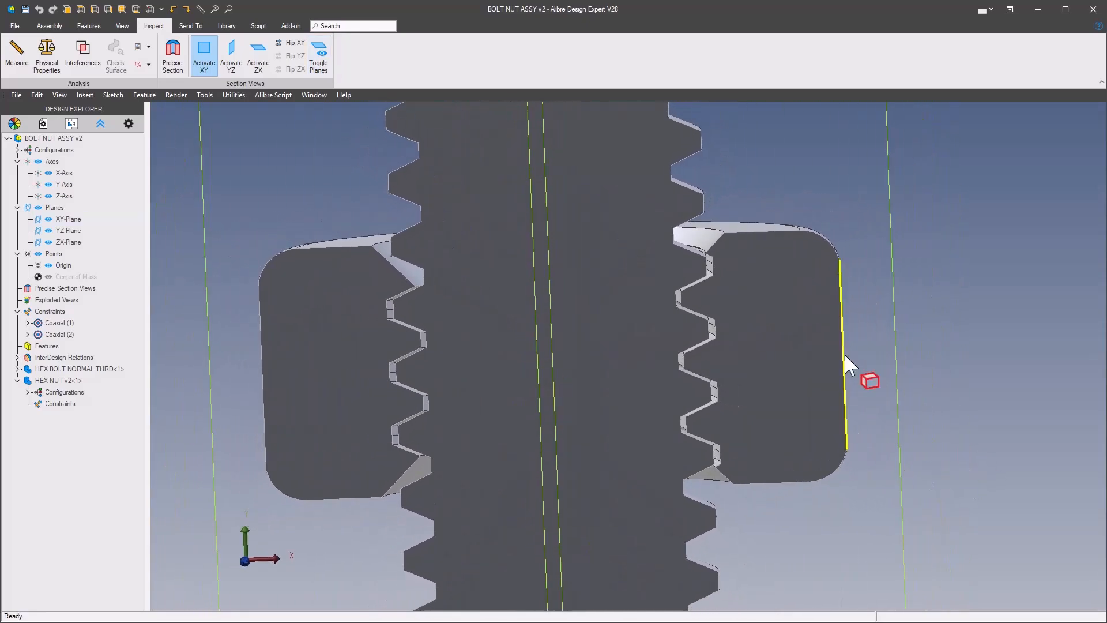
{"action": "scroll", "coordinate": [766, 497], "scroll_direction": "down", "scroll_amount": 1}
{"action": "scroll", "coordinate": [777, 499], "scroll_direction": "down", "scroll_amount": 10}
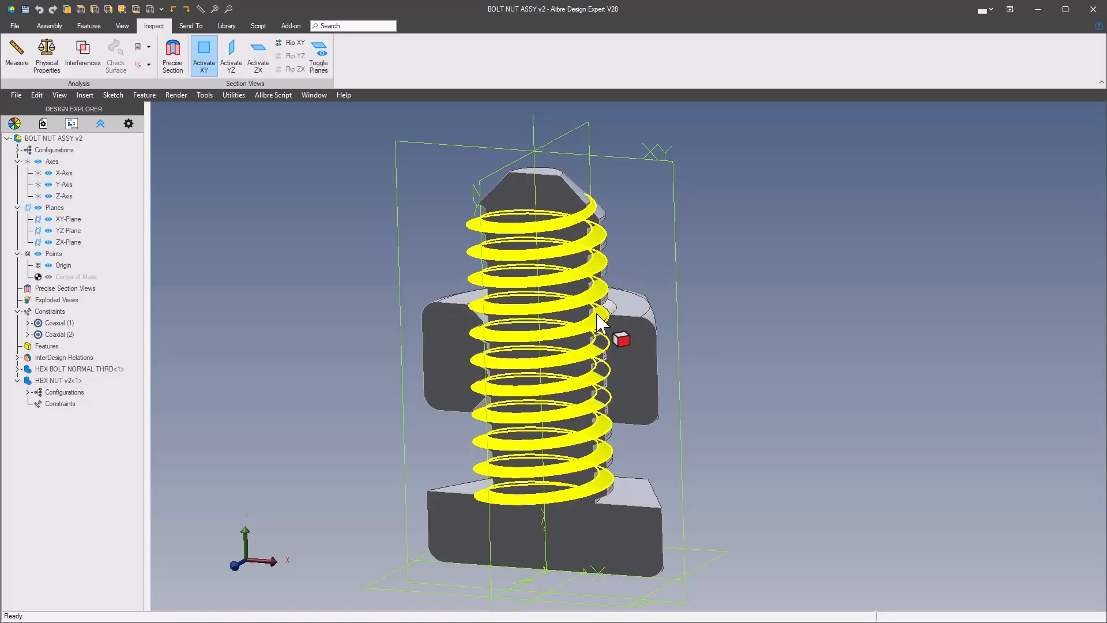
{"action": "scroll", "coordinate": [597, 334], "scroll_direction": "up", "scroll_amount": 3}
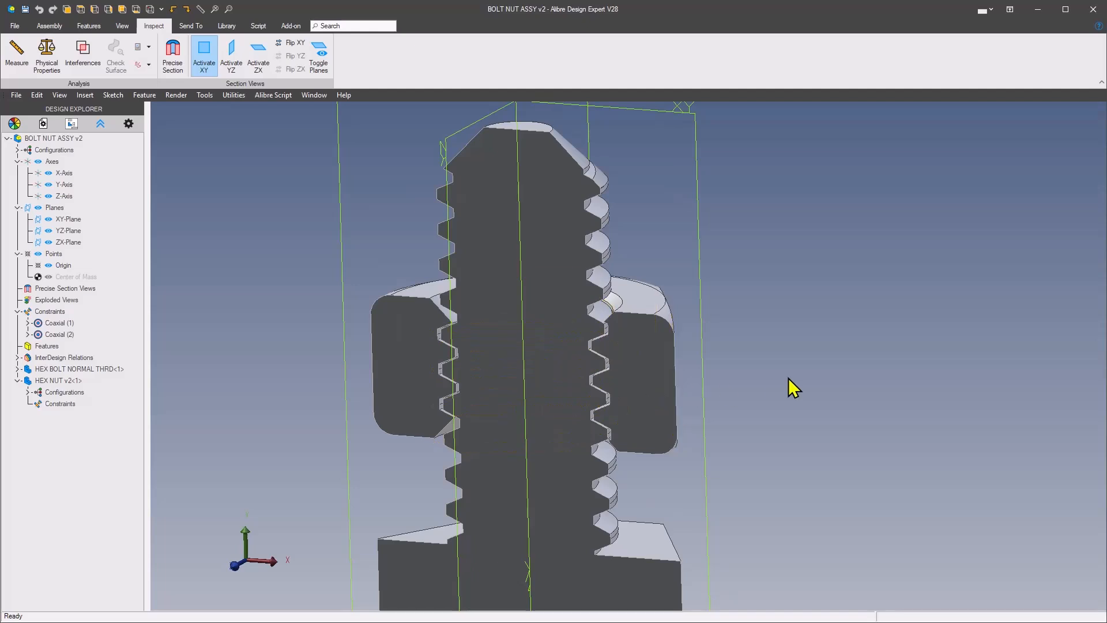
{"action": "scroll", "coordinate": [797, 377], "scroll_direction": "down", "scroll_amount": 2}
{"action": "middle_click_drag", "start_coordinate": [803, 378], "coordinate": [766, 366]}
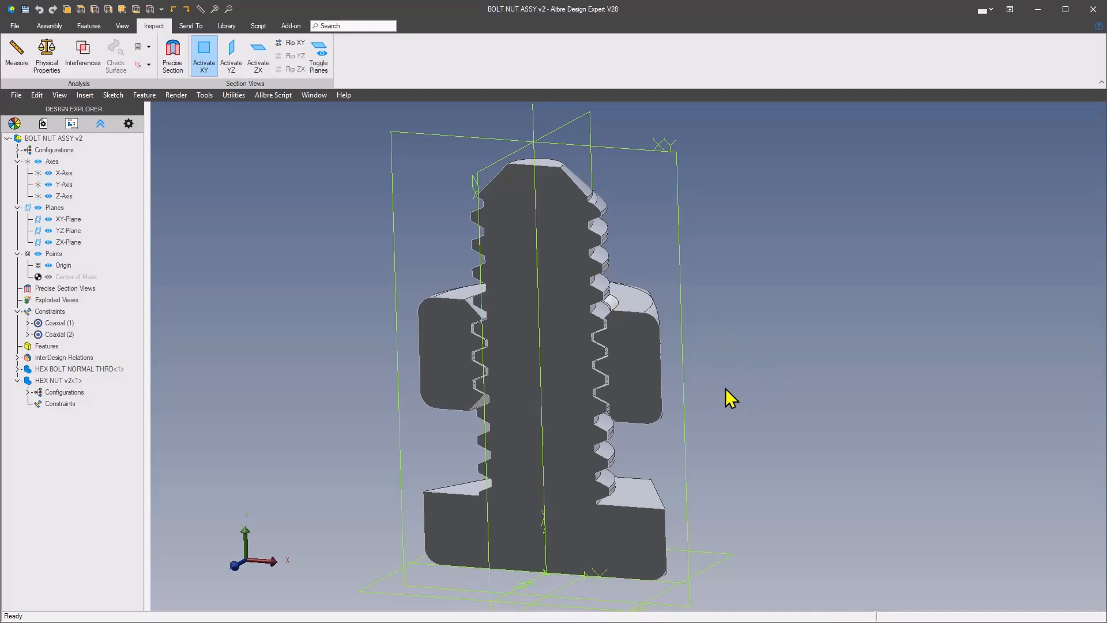
{"action": "left_click", "coordinate": [203, 56]}
{"action": "middle_click_drag", "start_coordinate": [842, 336], "coordinate": [794, 351]}
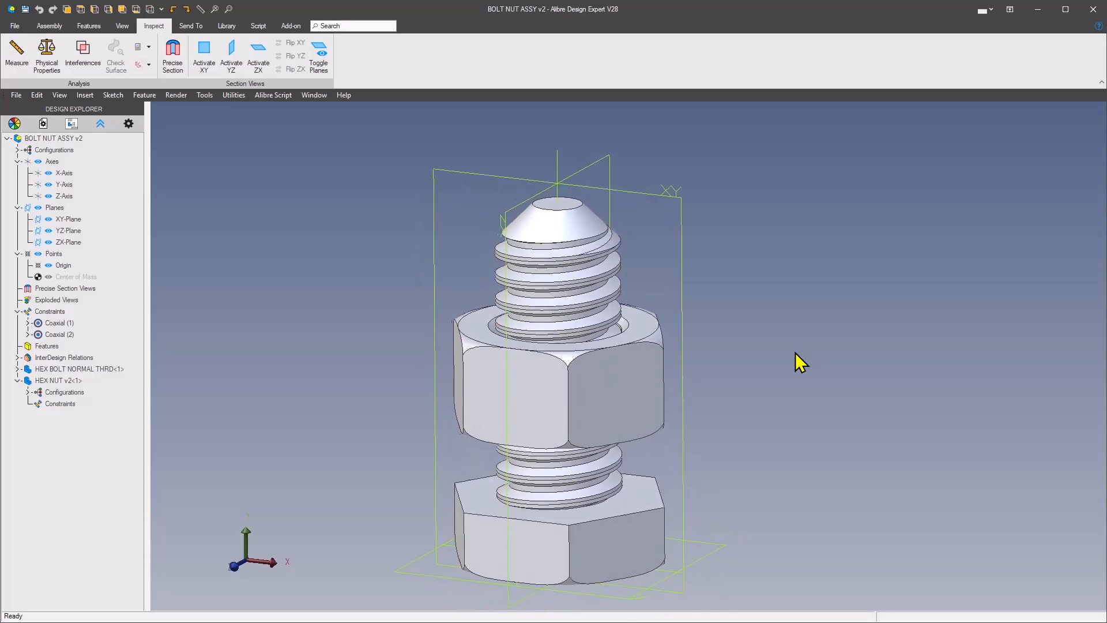